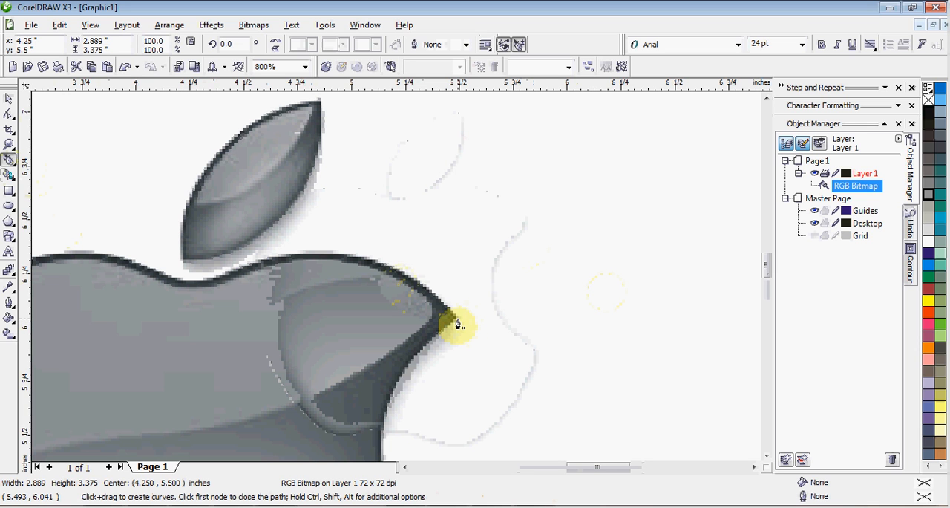
- Start a Pen outline at the bite's upper tip, placing nodes on both sides of the stem dip and on the apple's left edge
left_click(458, 324)
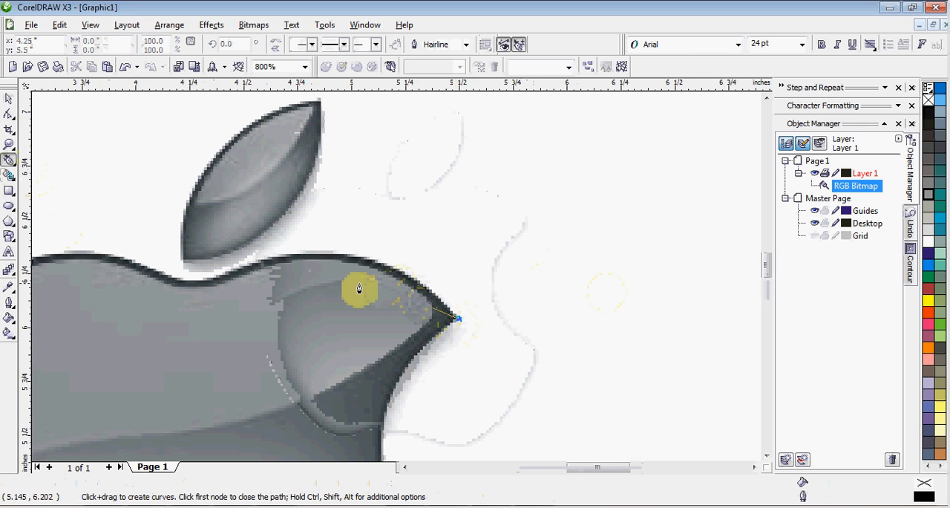
left_click(211, 287)
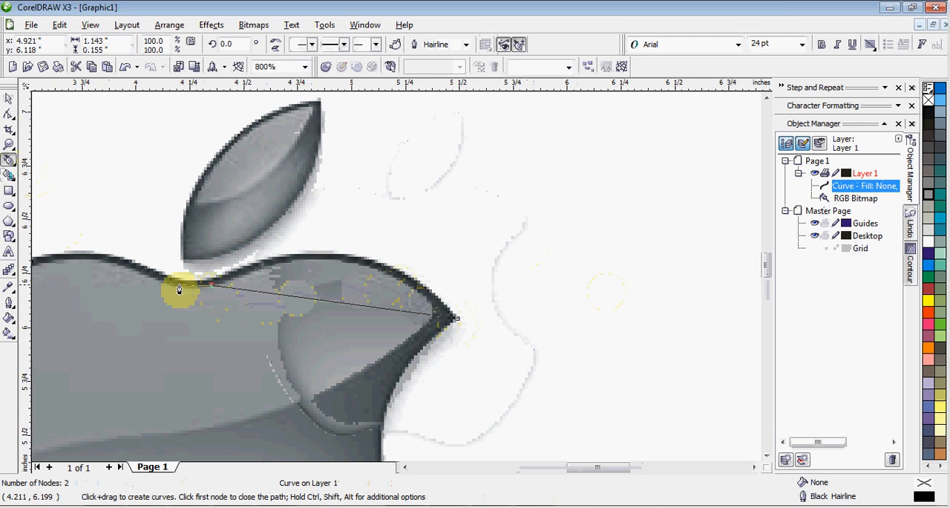
left_click_drag(176, 284, 159, 297)
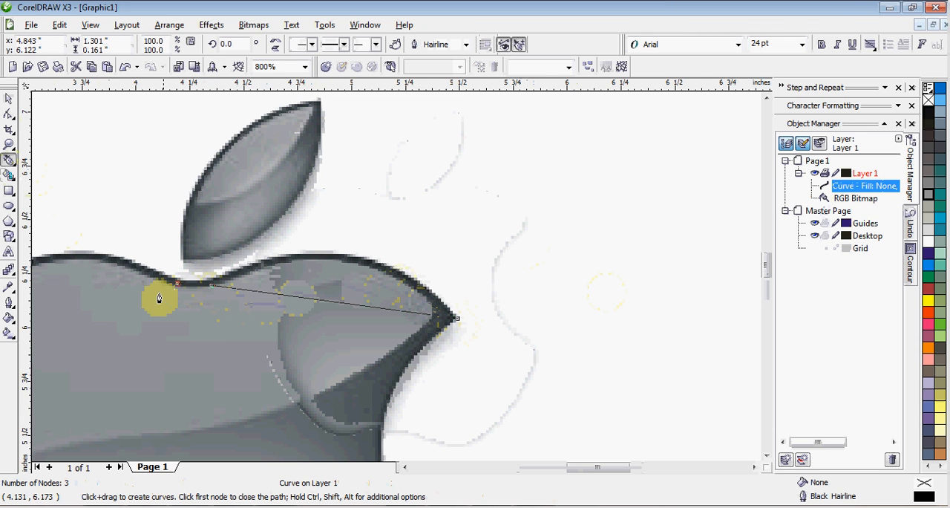
scroll(395, 281, "down", 1)
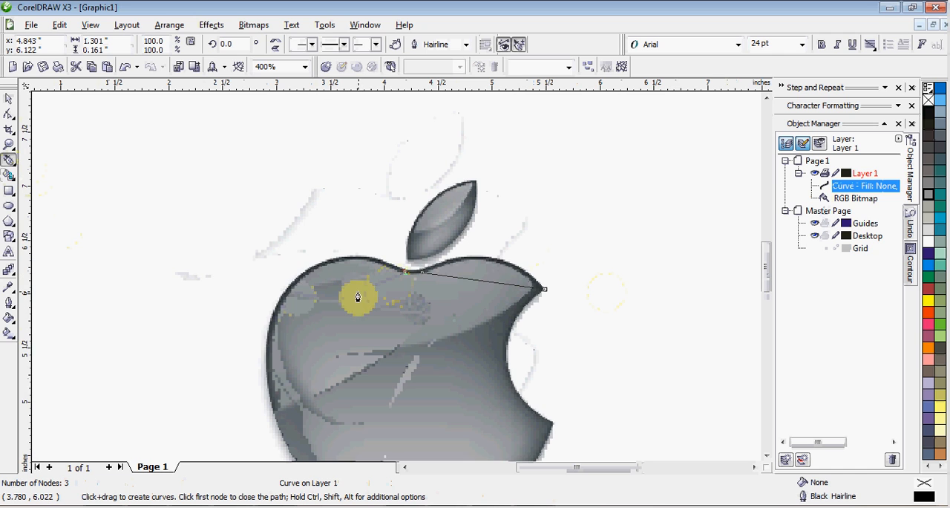
left_click(267, 346)
- Continue the outline with straight segments to the apple's lower-left curve and both sides of the bottom notch
scroll(271, 349, "down", 1)
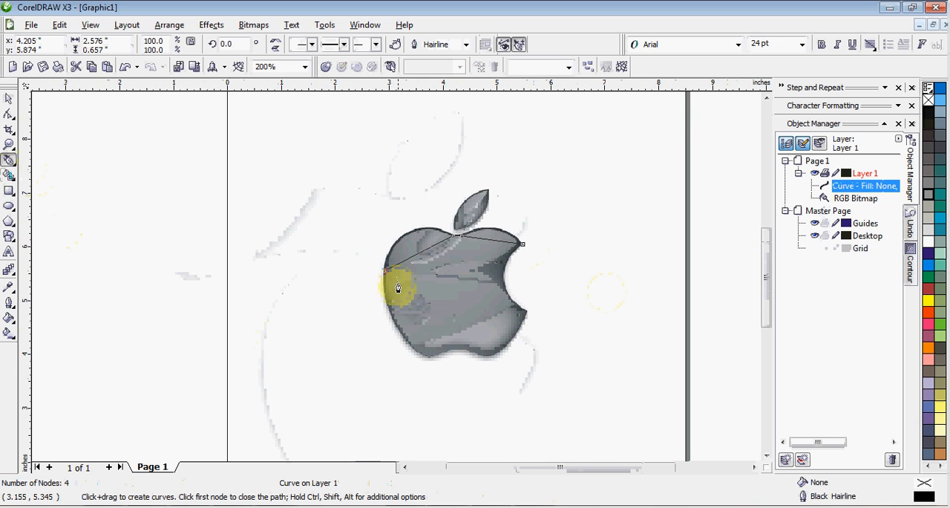
scroll(396, 282, "up", 1)
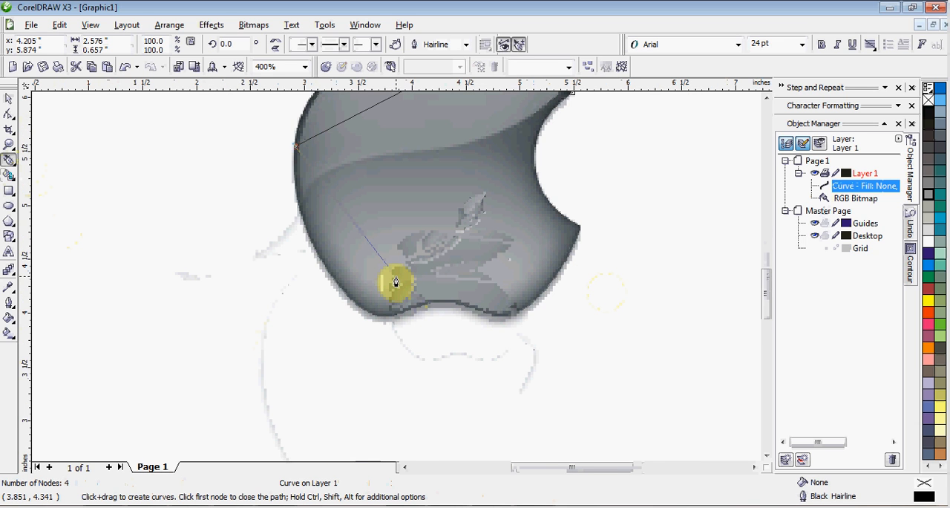
scroll(395, 283, "up", 1)
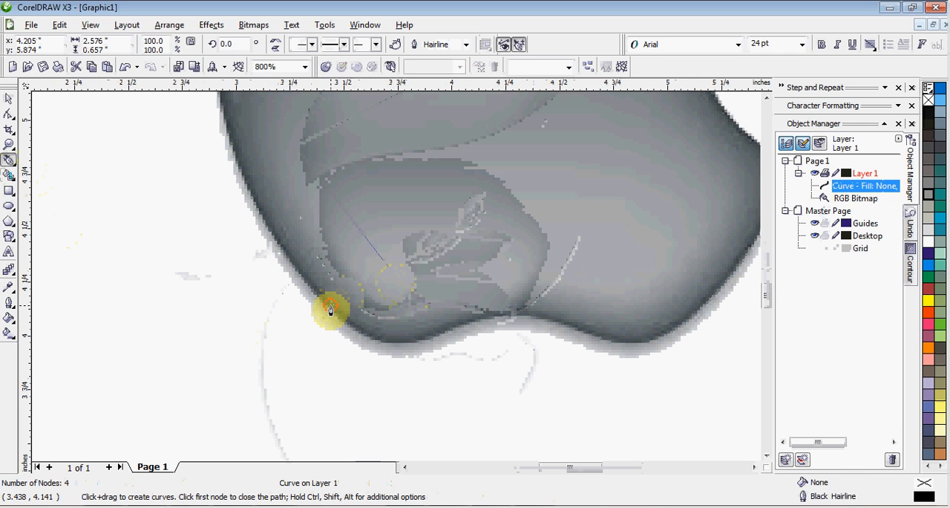
left_click(330, 310)
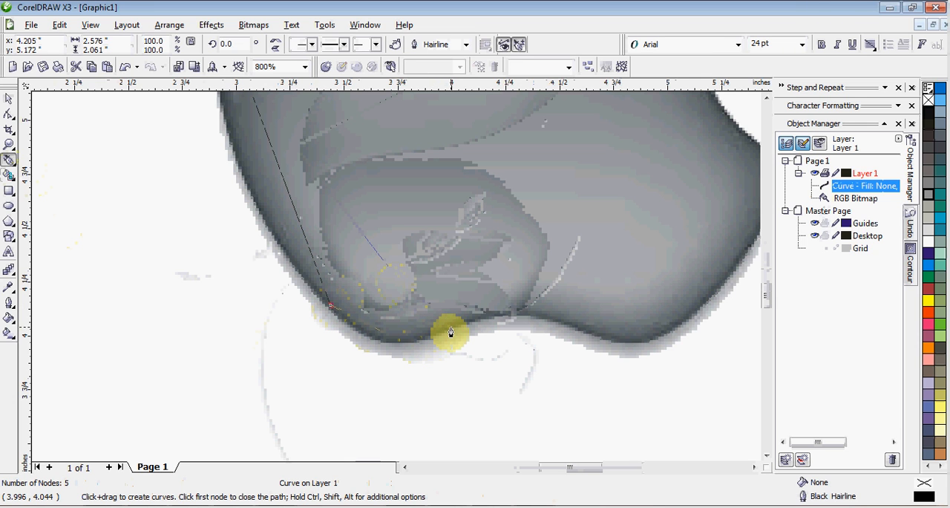
left_click_drag(451, 332, 537, 328)
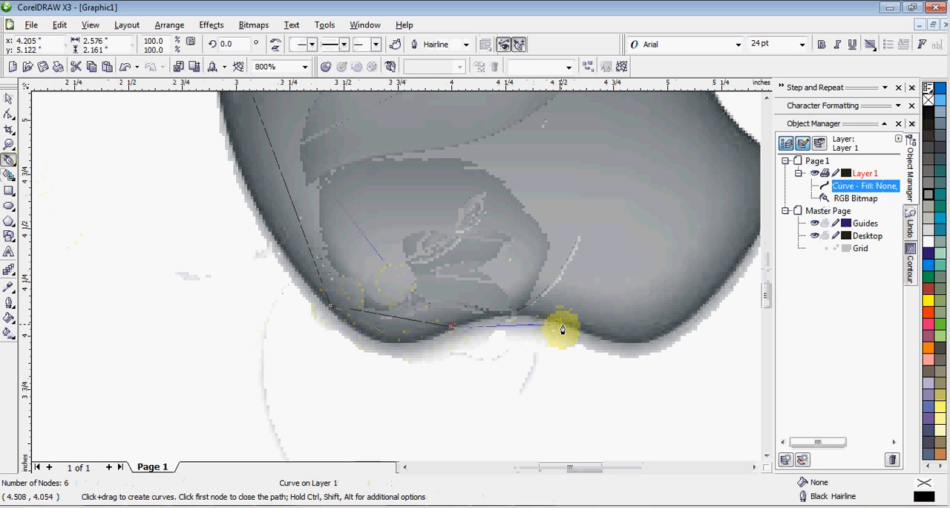
left_click_drag(564, 329, 589, 333)
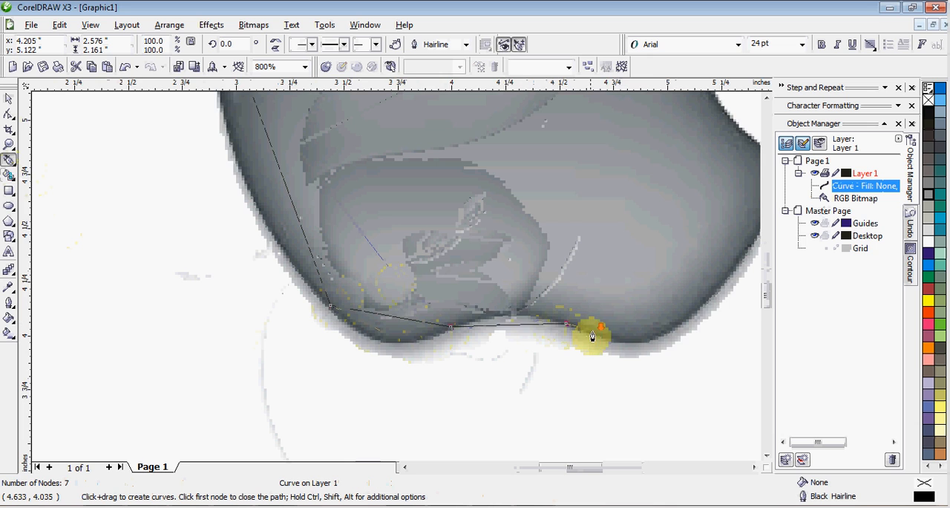
- Extend the outline through the lower-right curve and the bite's lower tip, and close it at the starting node
scroll(589, 333, "down", 1)
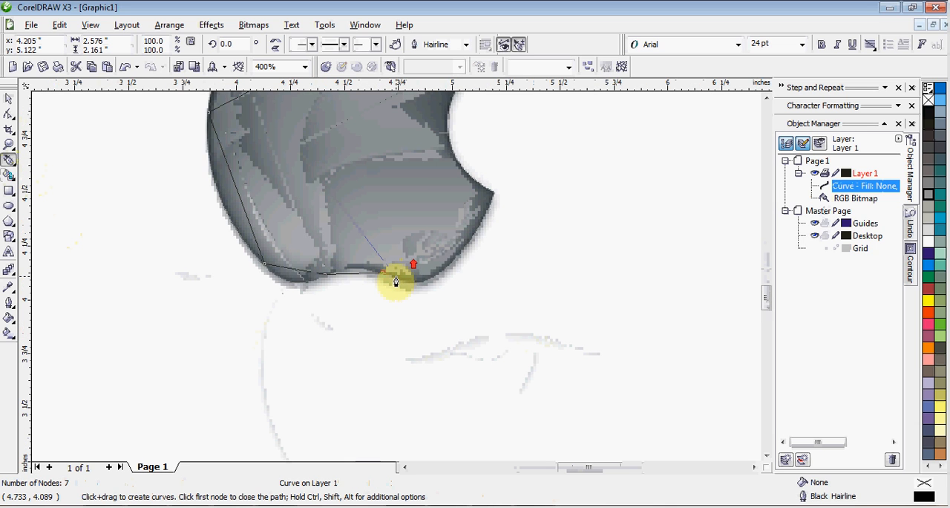
scroll(394, 280, "up", 1)
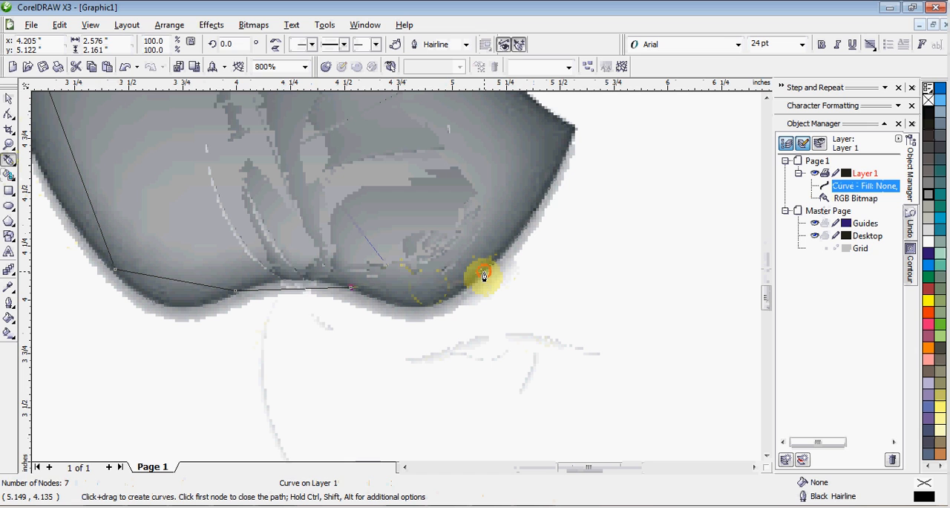
left_click(483, 274)
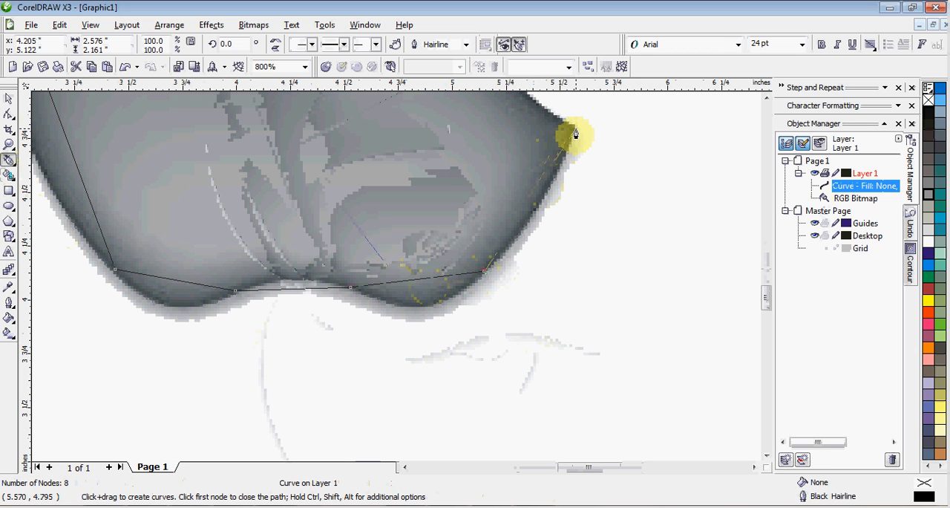
left_click(575, 132)
scroll(575, 132, "down", 1)
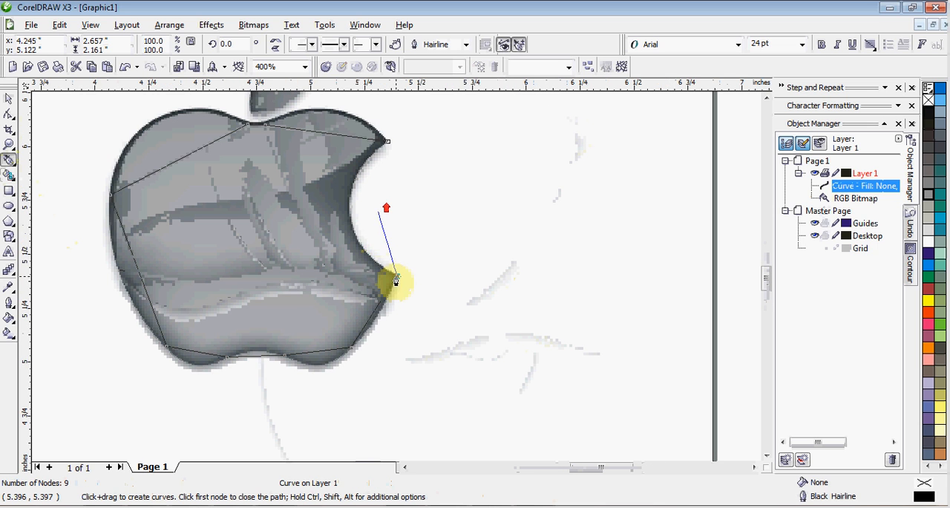
scroll(394, 277, "up", 1)
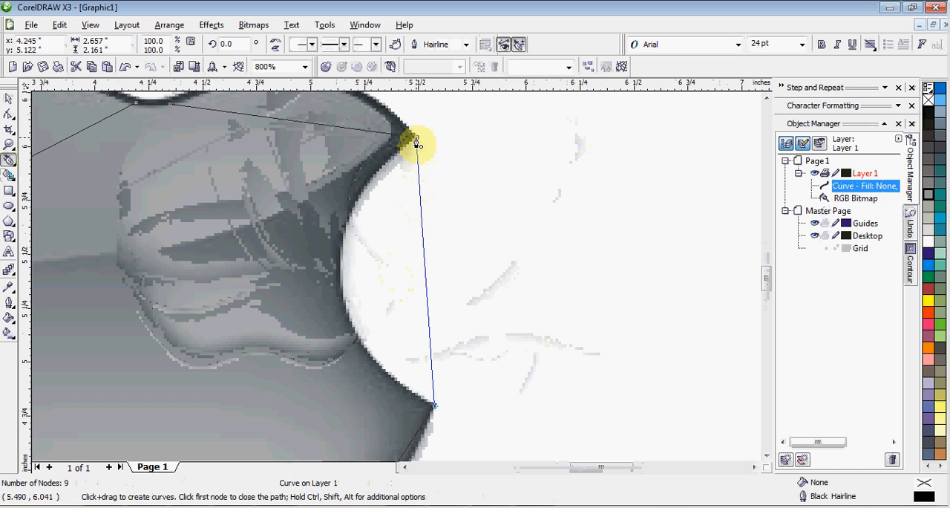
left_click(417, 141)
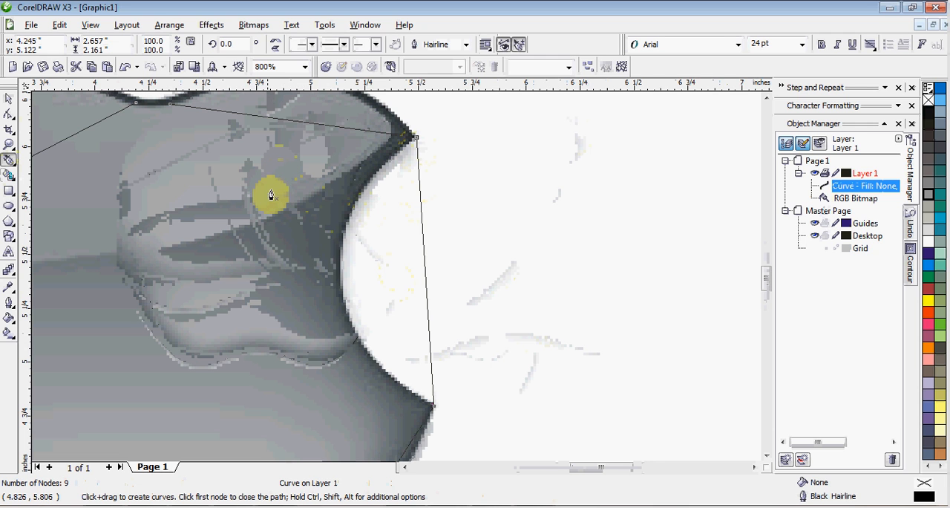
- Select all nodes of the apple outline with the Shape tool and convert its straight segments to curves
scroll(393, 282, "down", 2)
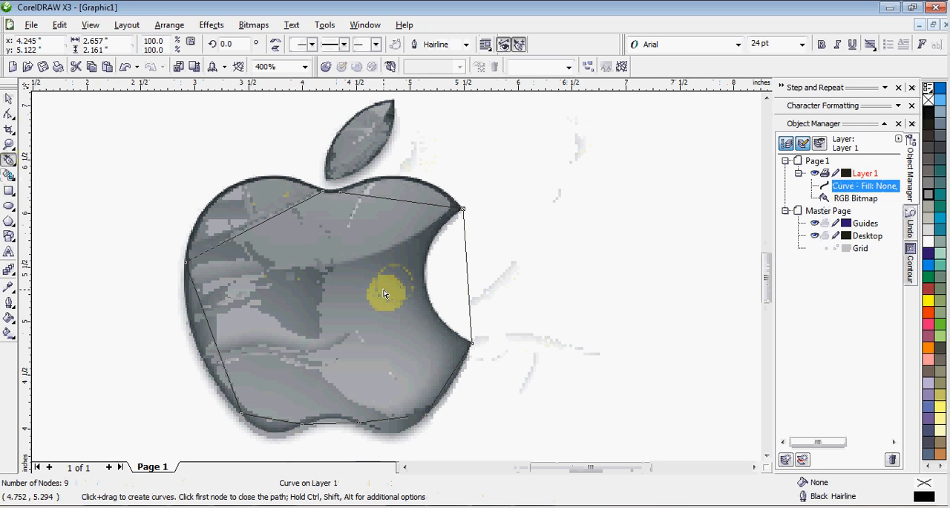
key("F10")
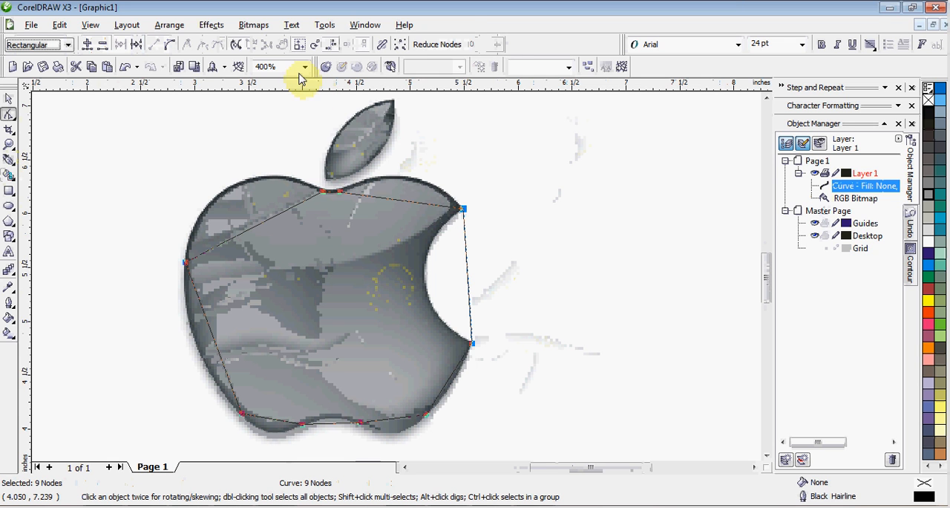
left_click(175, 47)
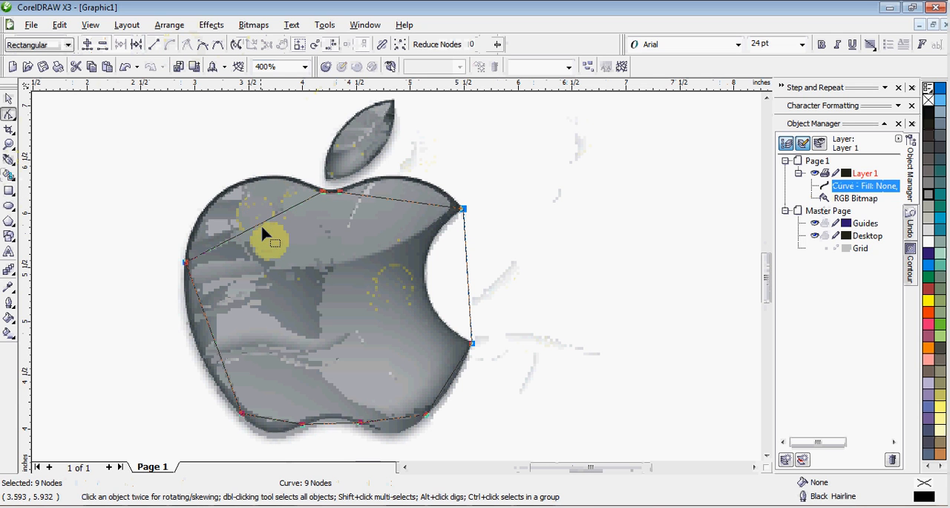
- Bend the outline's upper segments to follow the apple's left lobe, stem dip and right lobe
scroll(265, 230, "up", 1)
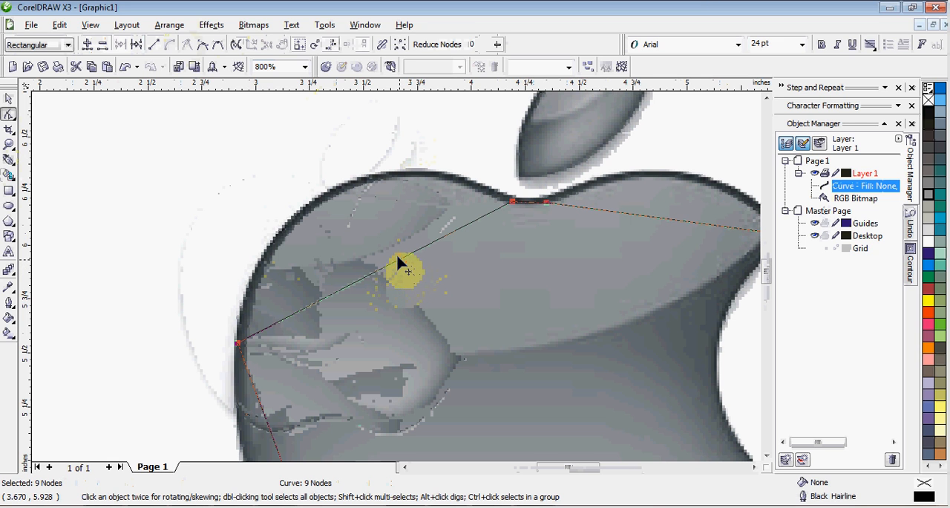
left_click_drag(387, 254, 352, 193)
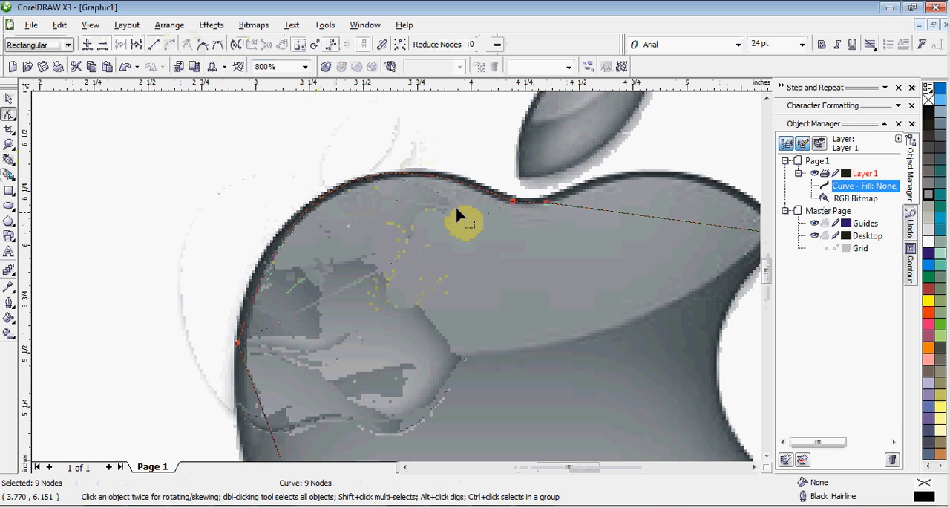
scroll(527, 188, "up", 1)
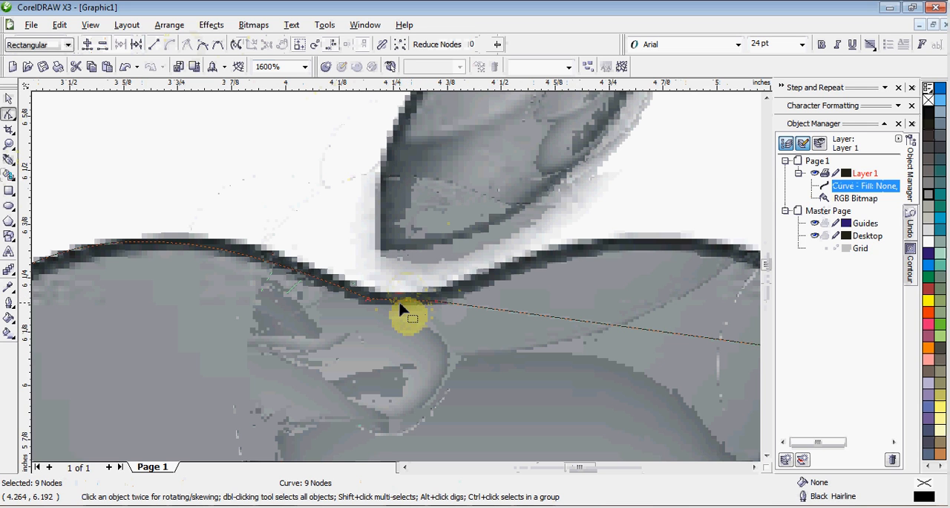
left_click(399, 309)
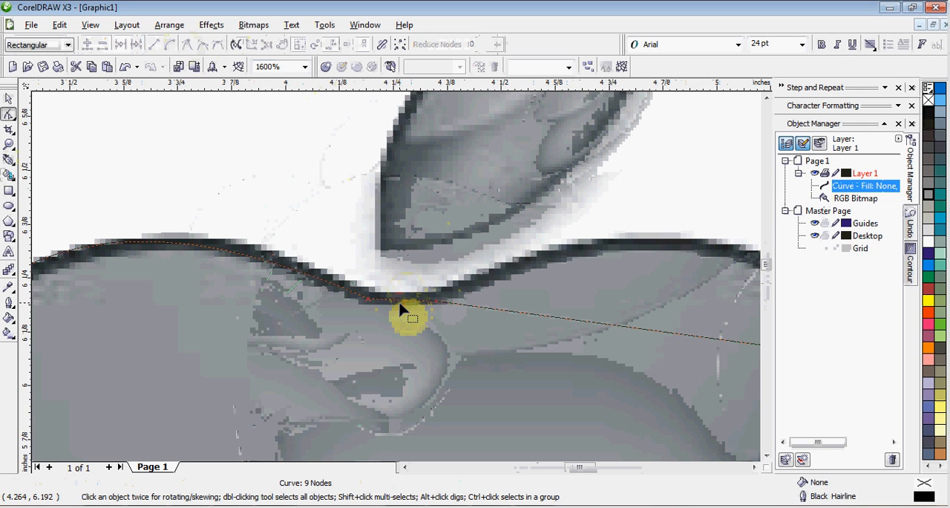
mouse_move(400, 306)
left_mouse_down()
mouse_move(400, 315)
mouse_move(397, 305)
left_mouse_up()
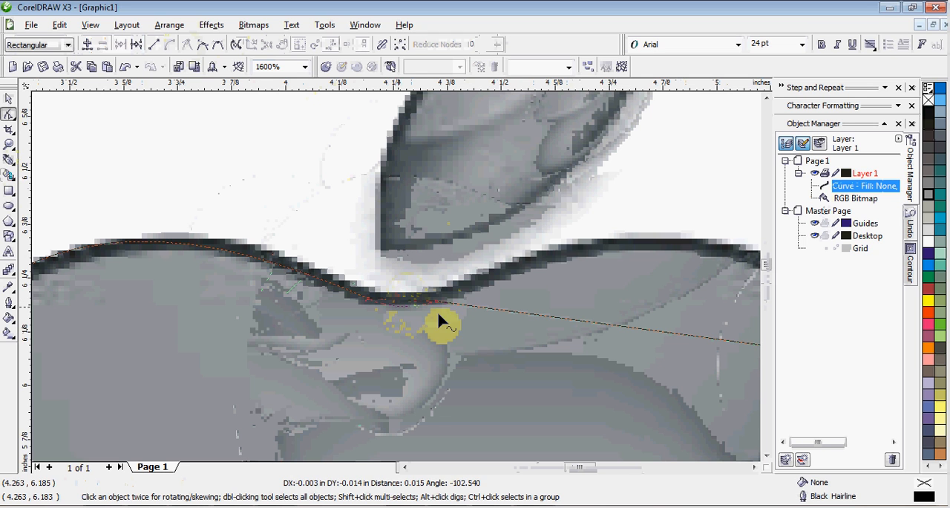
scroll(672, 348, "down", 1)
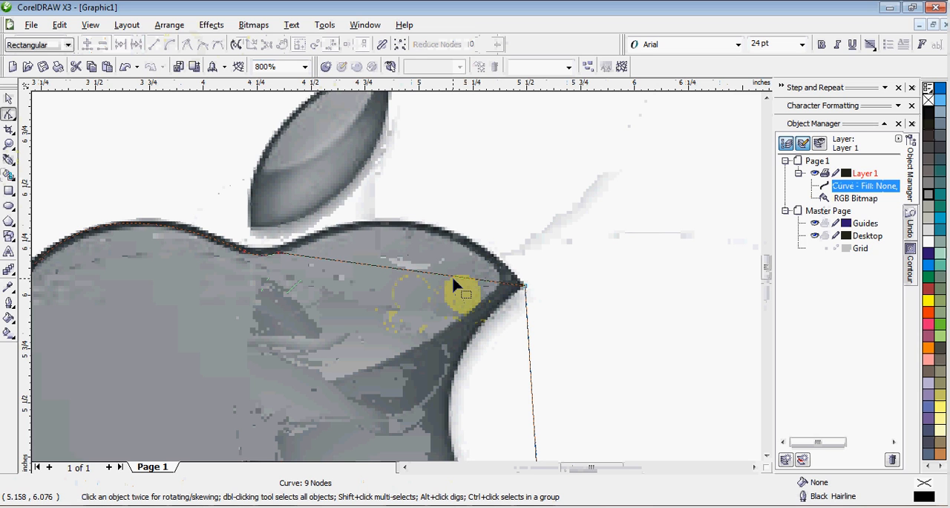
left_click_drag(454, 280, 448, 257)
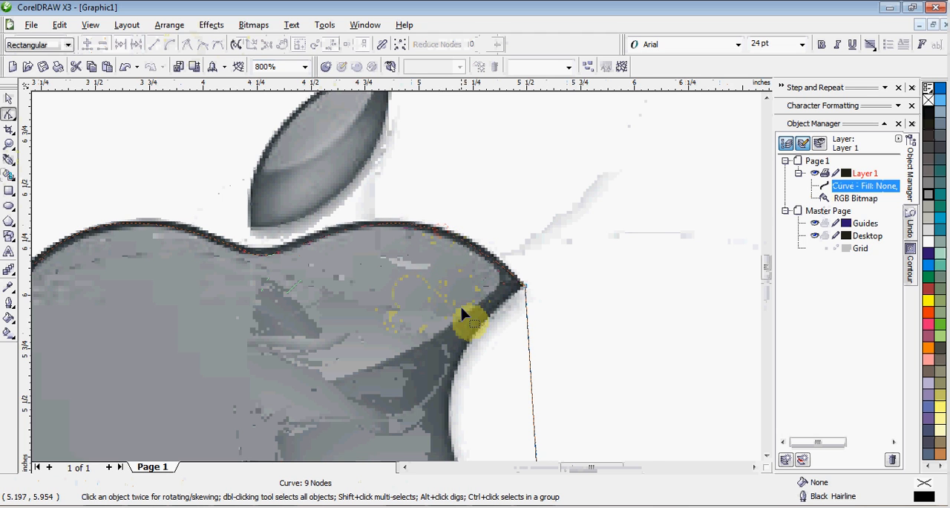
- Curve the right-hand segment inward along the bite and adjust the curve handle at the bite's upper tip
scroll(395, 284, "down", 2)
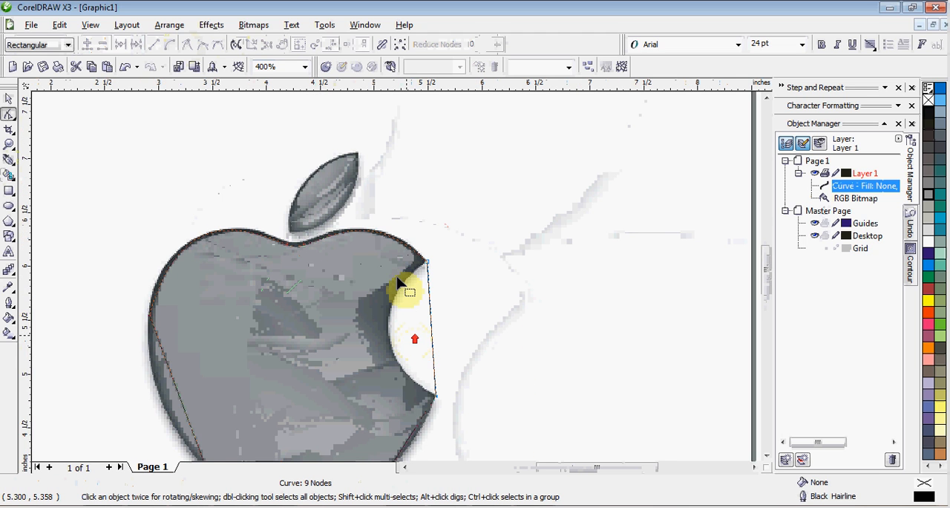
scroll(405, 282, "up", 4)
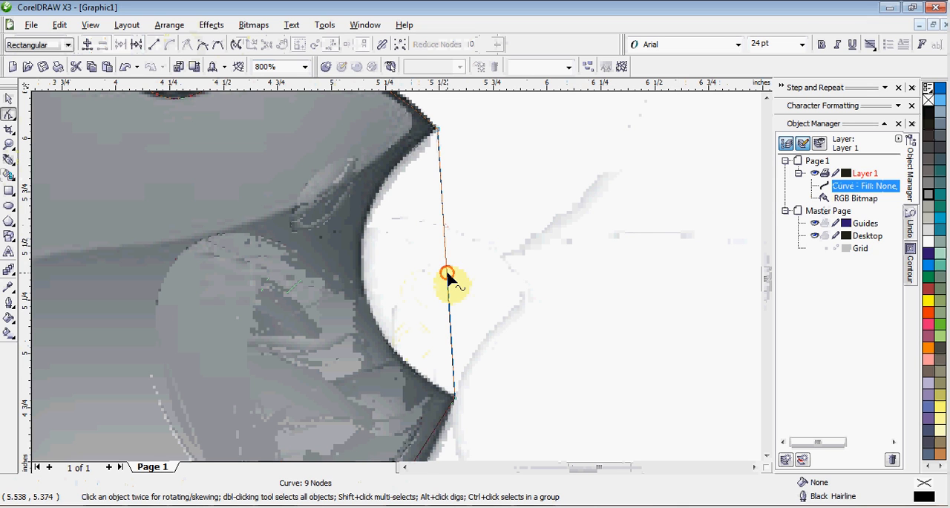
left_click_drag(447, 272, 364, 283)
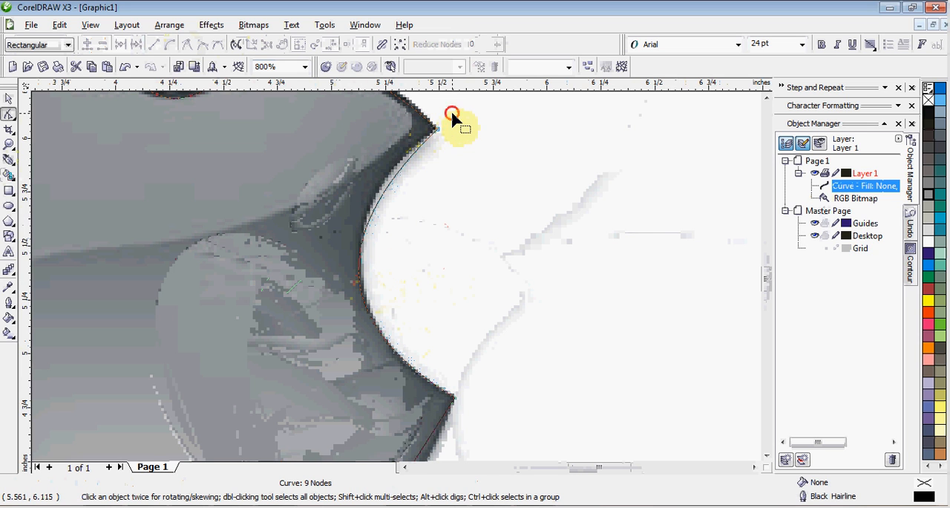
left_click_drag(451, 113, 419, 150)
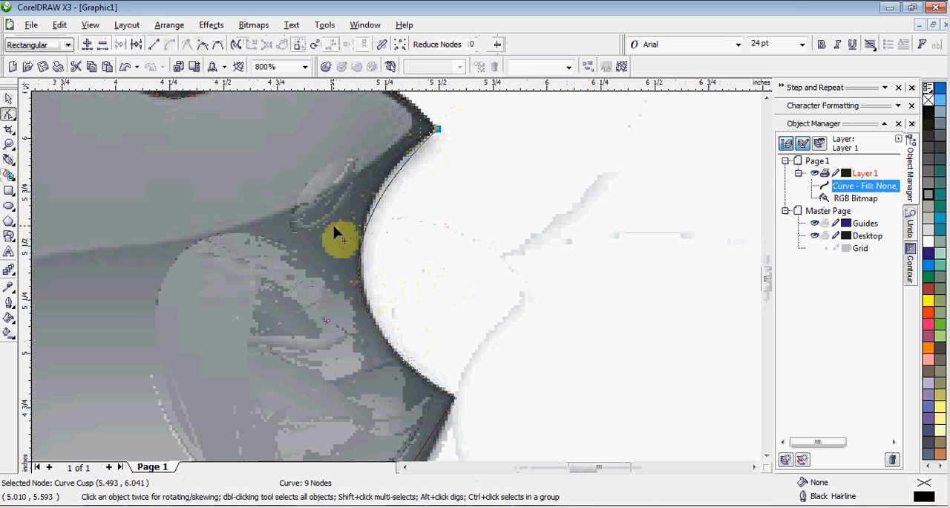
left_click_drag(334, 232, 336, 204)
- Bend the short bottom segment upward to match the notch at the apple's base
scroll(413, 311, "down", 2)
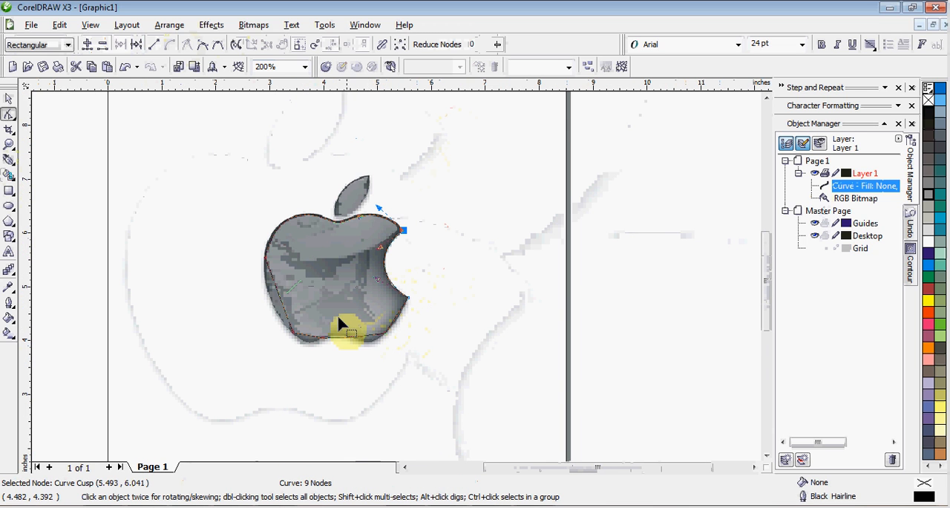
scroll(403, 290, "up", 1)
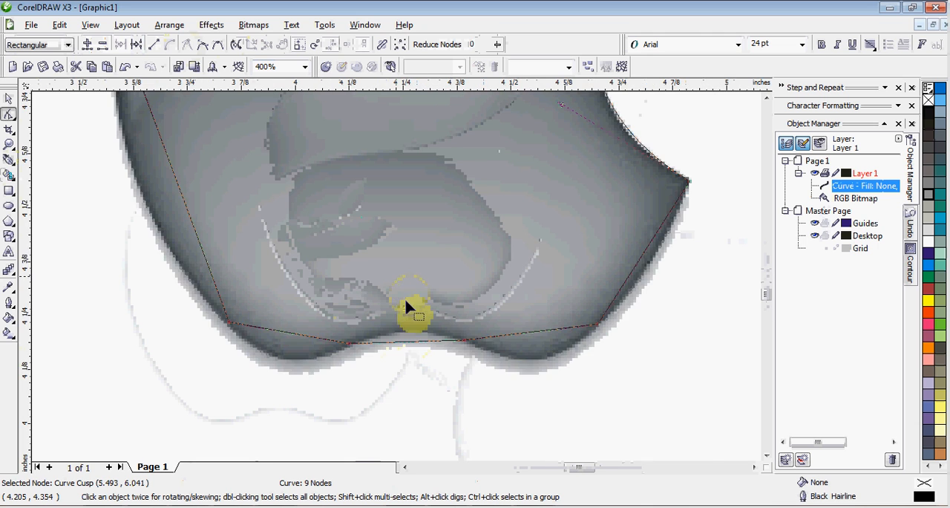
scroll(404, 300, "up", 2)
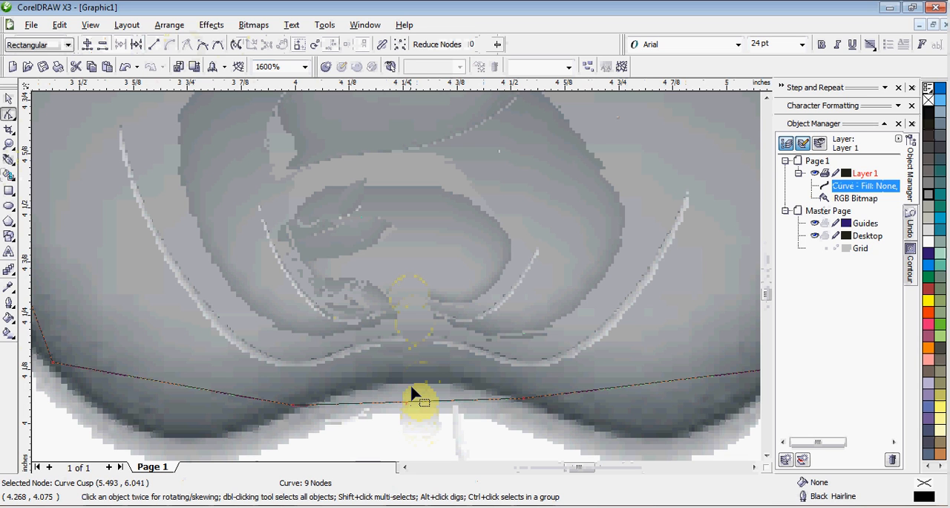
left_click(412, 401)
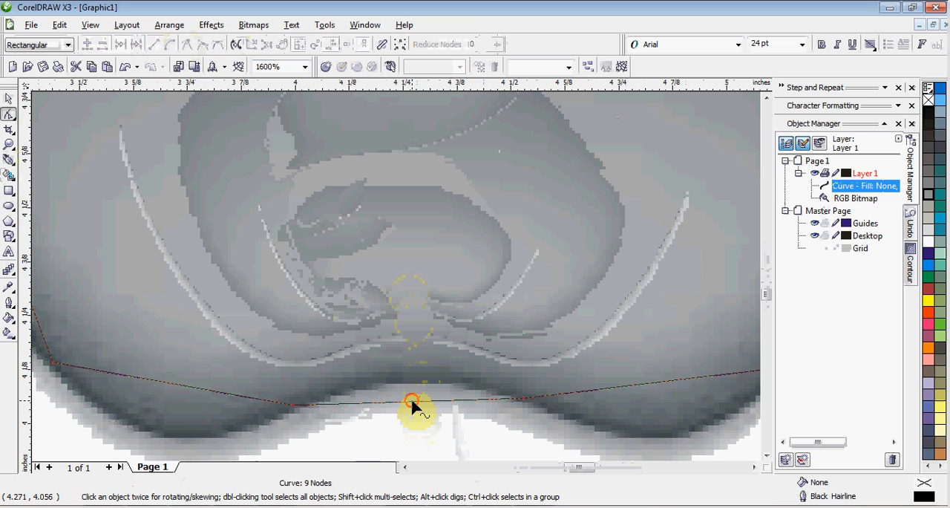
left_click_drag(412, 401, 299, 385)
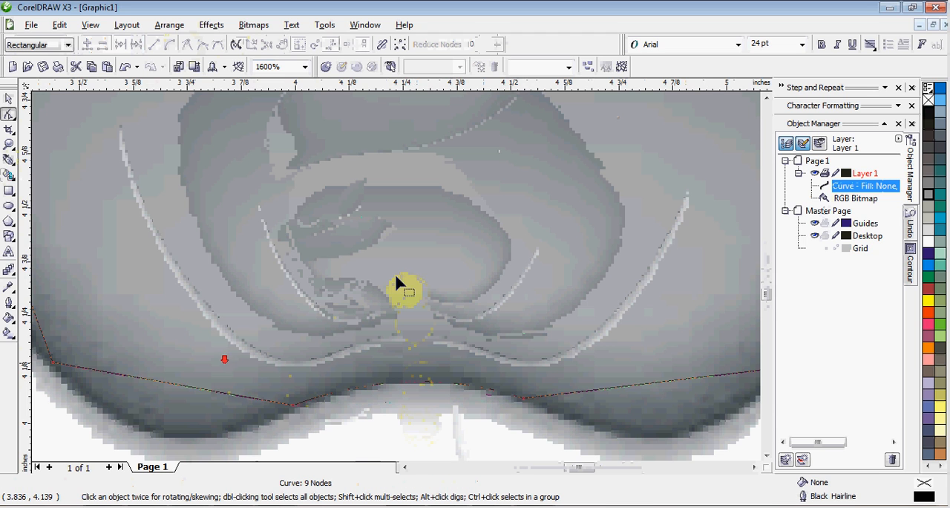
- Bend the bottom-left segment down around the lower-left lobe and the left side segment outward to follow the apple's edge
scroll(393, 286, "down", 1)
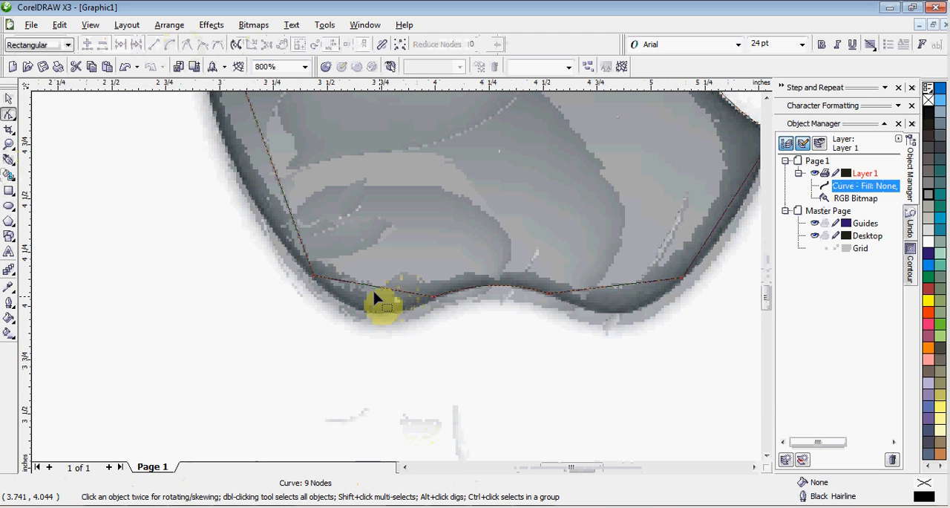
scroll(393, 276, "up", 1)
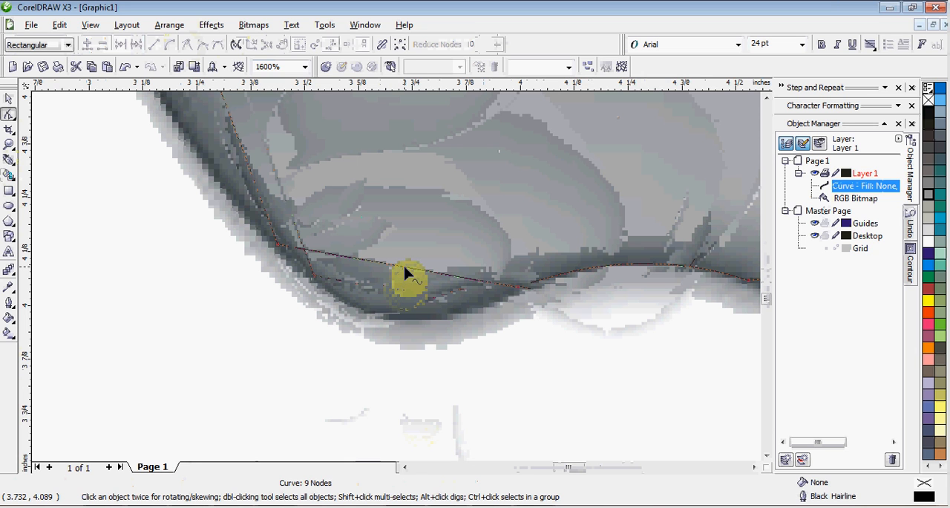
left_click_drag(407, 273, 391, 311)
scroll(379, 280, "down", 1)
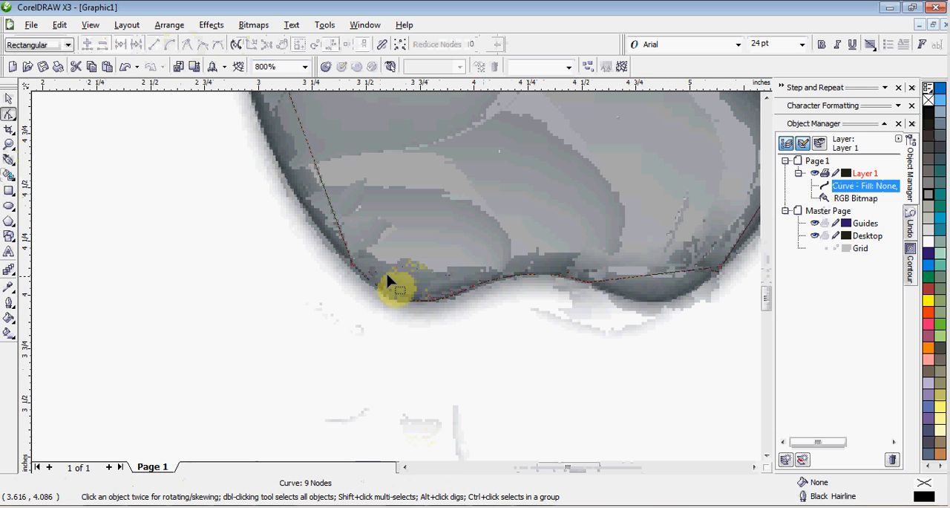
scroll(395, 272, "down", 1)
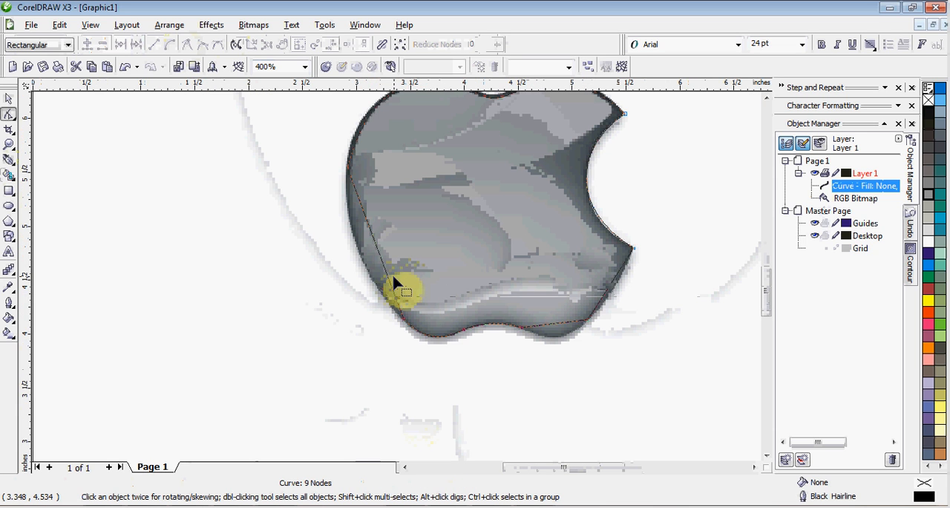
scroll(394, 271, "up", 1)
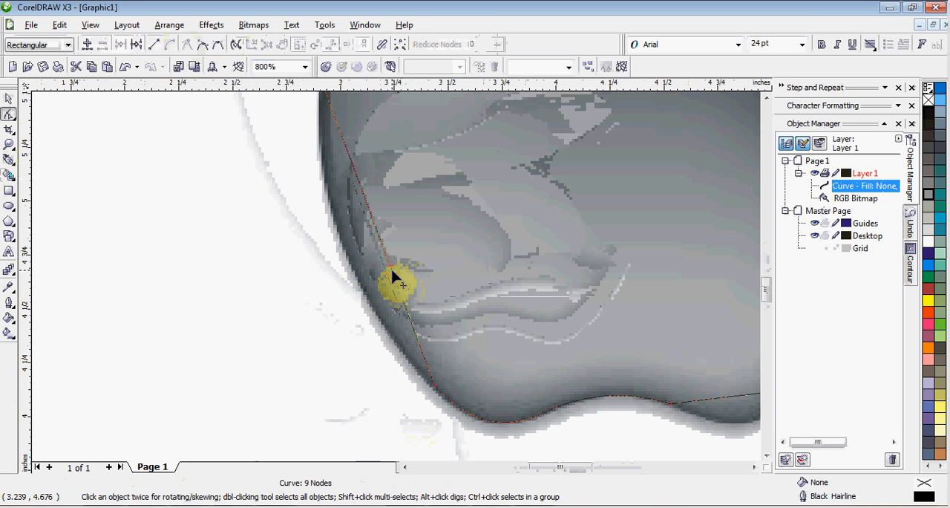
left_click_drag(393, 279, 360, 283)
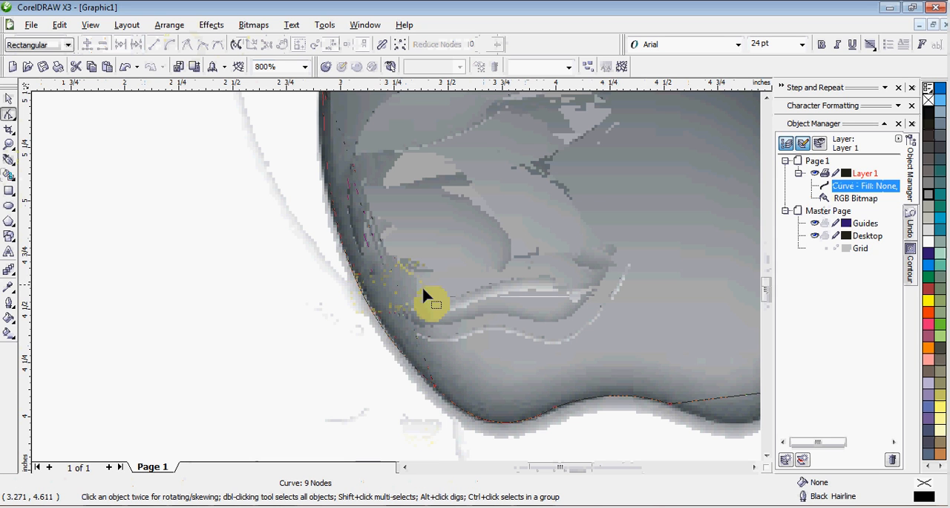
- Bend the bottom-right segment down around the lower-right lobe and the segment below the bite slightly outward to the apple's edge
scroll(403, 280, "down", 1)
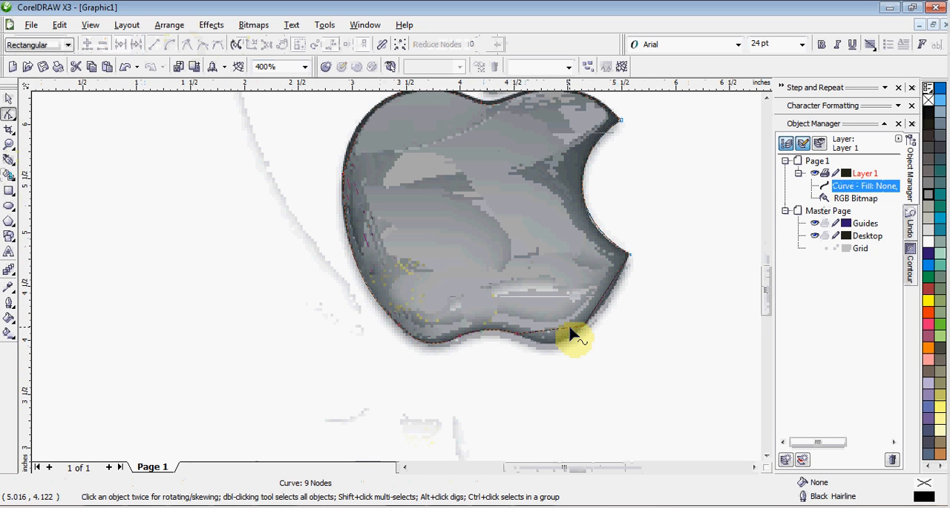
scroll(577, 327, "up", 1)
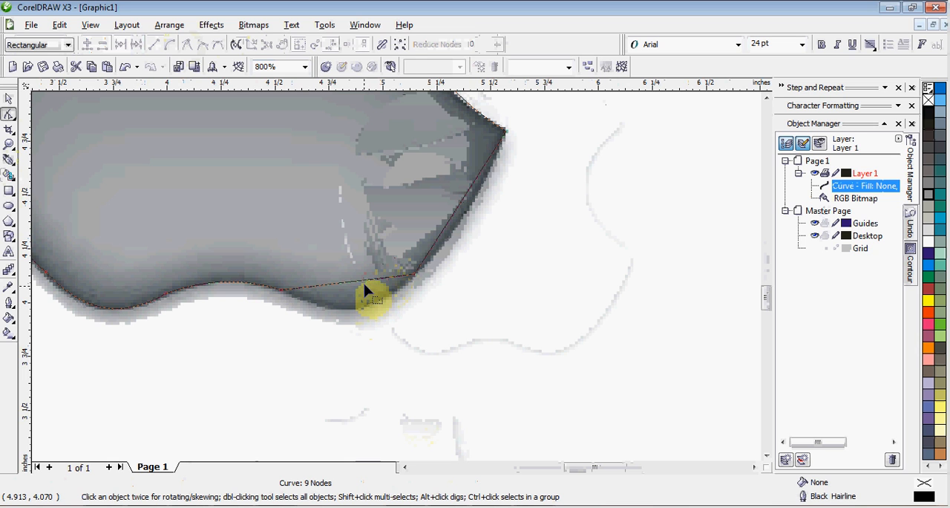
left_click_drag(365, 286, 371, 308)
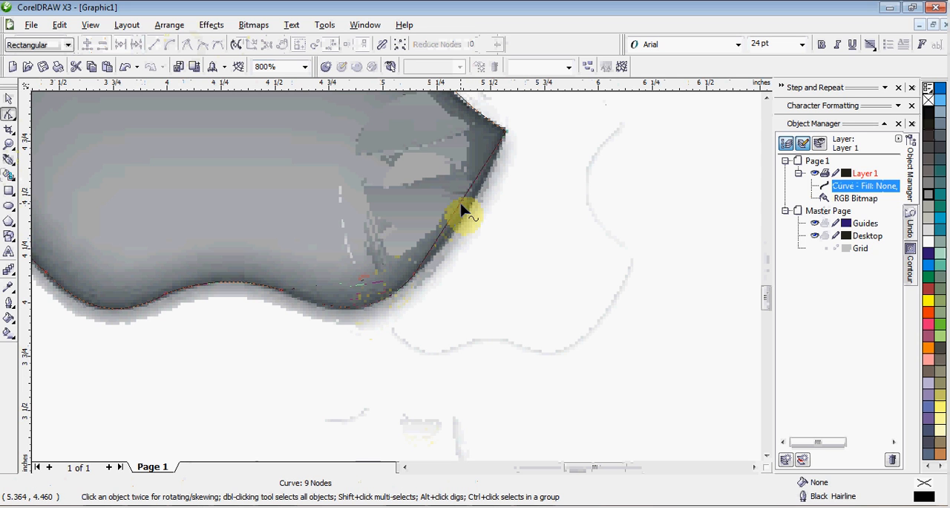
mouse_move(464, 213)
left_mouse_down()
mouse_move(475, 221)
mouse_move(462, 212)
left_mouse_up()
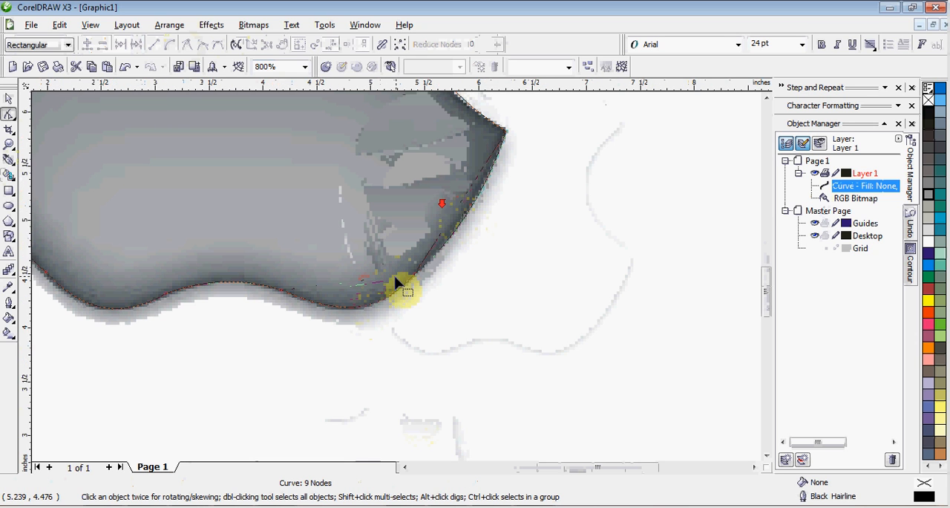
- Switch the drawing display to wireframe view so the outline stands out against the bitmap
scroll(397, 283, "down", 1)
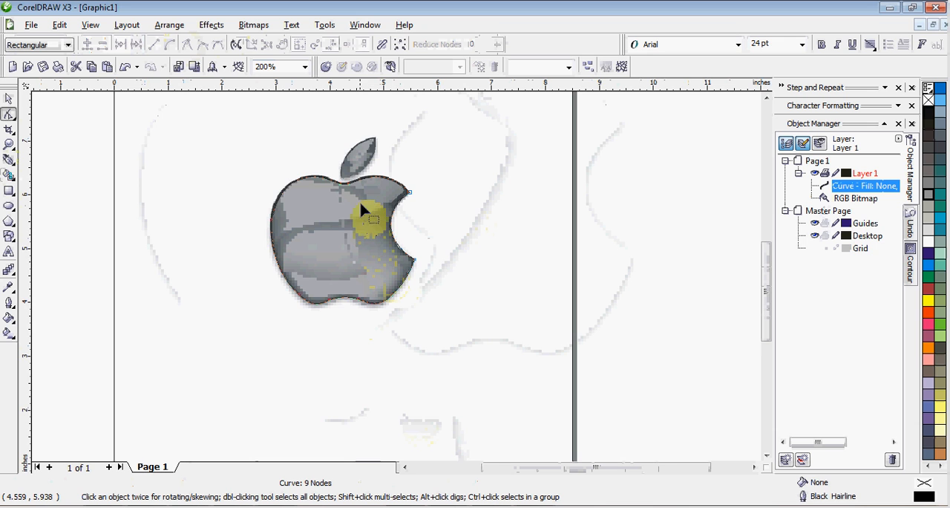
scroll(397, 278, "up", 2)
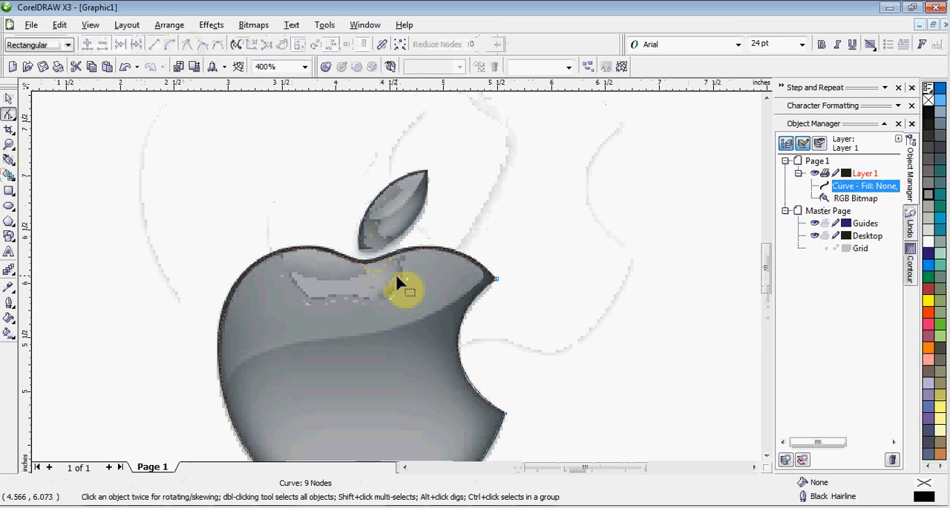
scroll(395, 277, "down", 1)
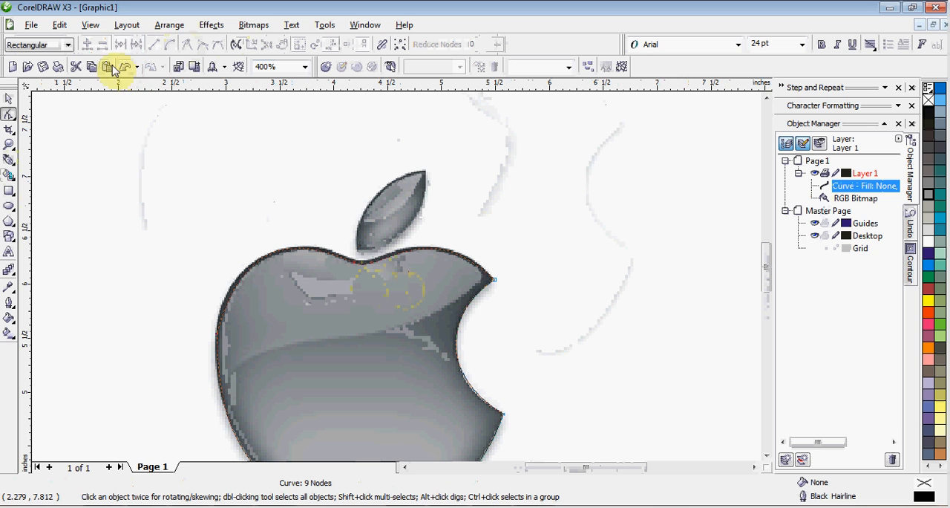
left_click(99, 28)
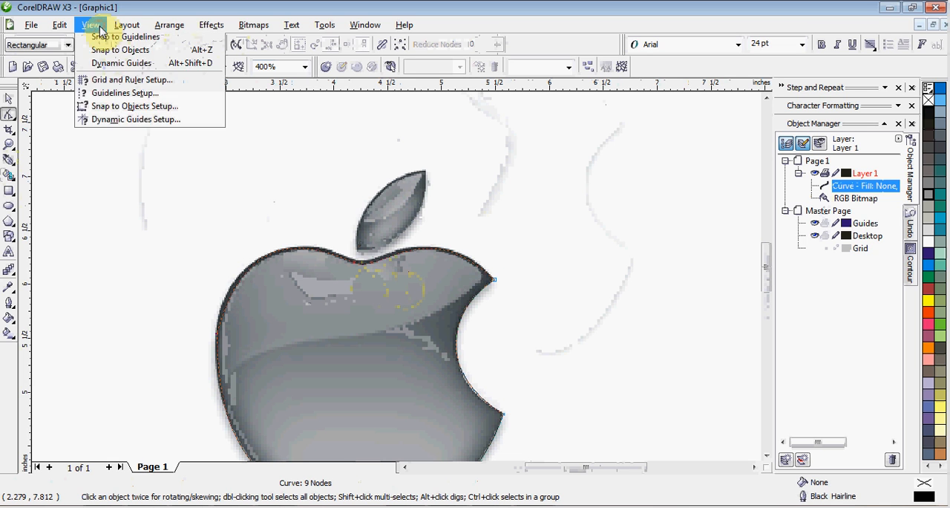
left_click(101, 57)
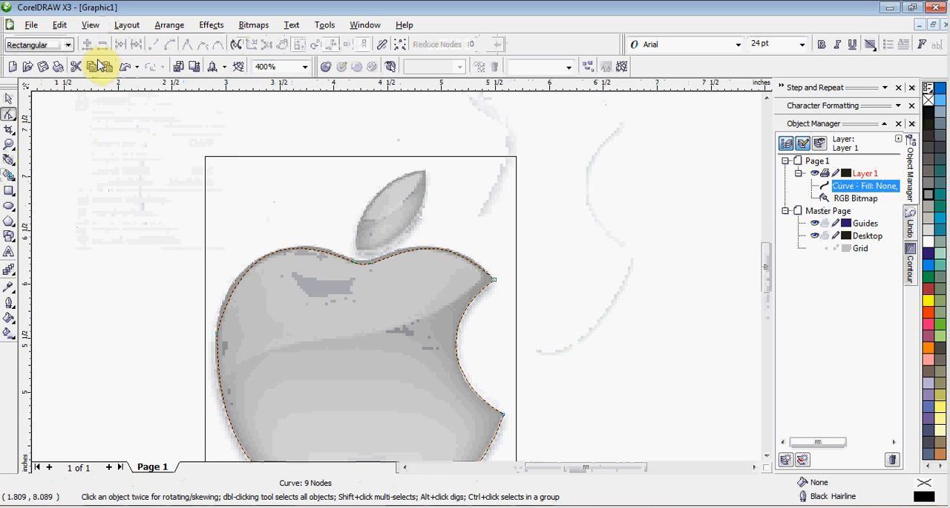
- Bend the outline's upper-left segment slightly outward to follow the edge of the apple's left lobe
scroll(460, 329, "down", 1)
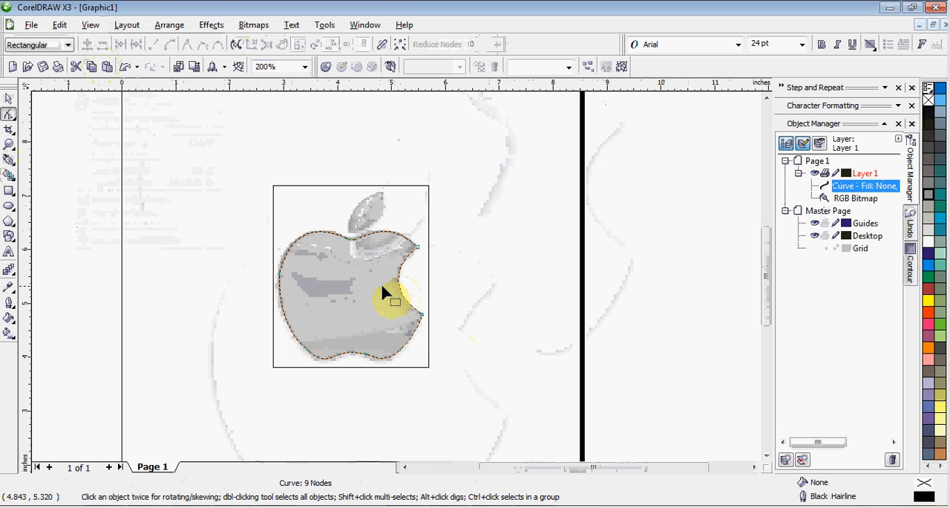
scroll(334, 267, "up", 1)
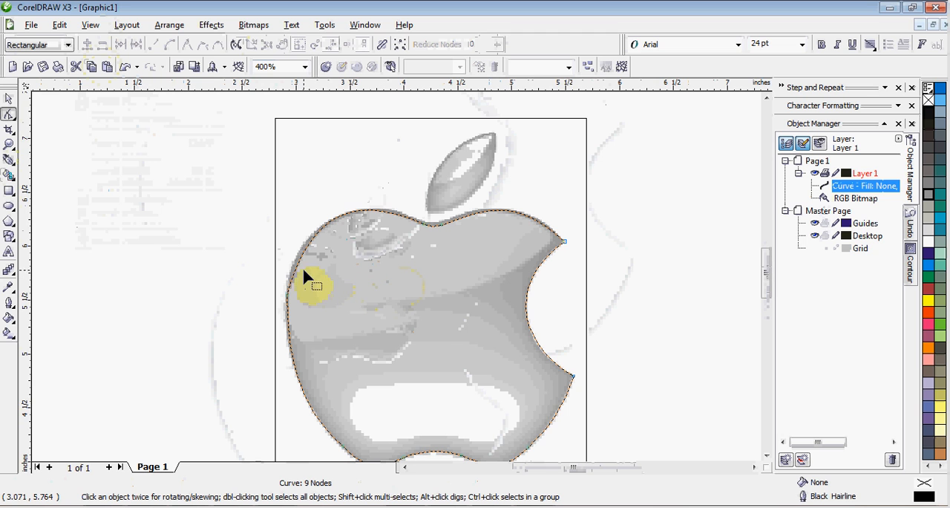
scroll(396, 277, "up", 1)
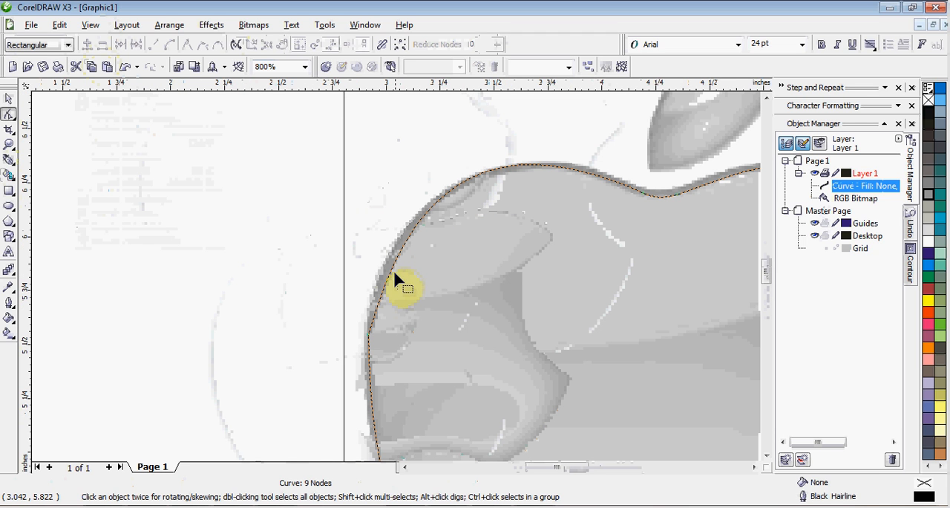
left_click_drag(392, 269, 388, 272)
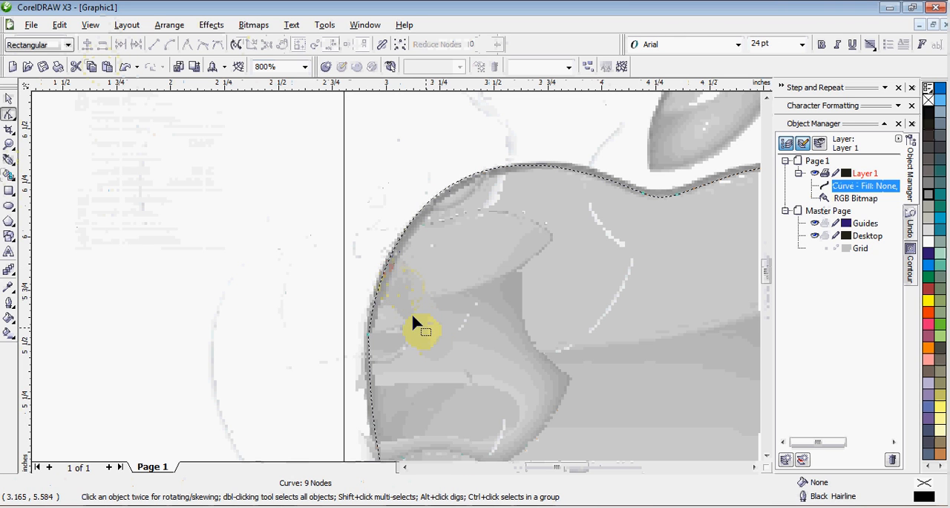
- Draw a closed three-node straight-segment path over the leaf with the Pen tool, about 0.63 by 0.73 inches
left_click(9, 162)
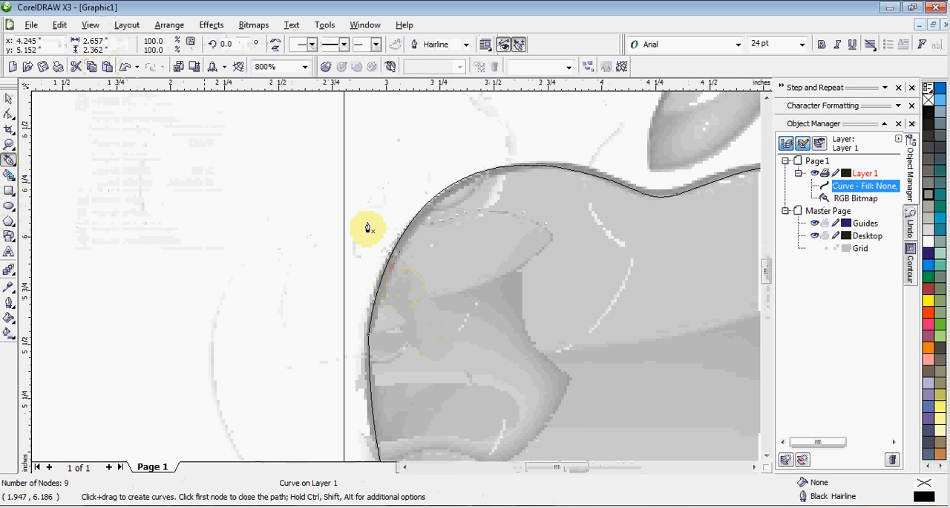
key("F3")
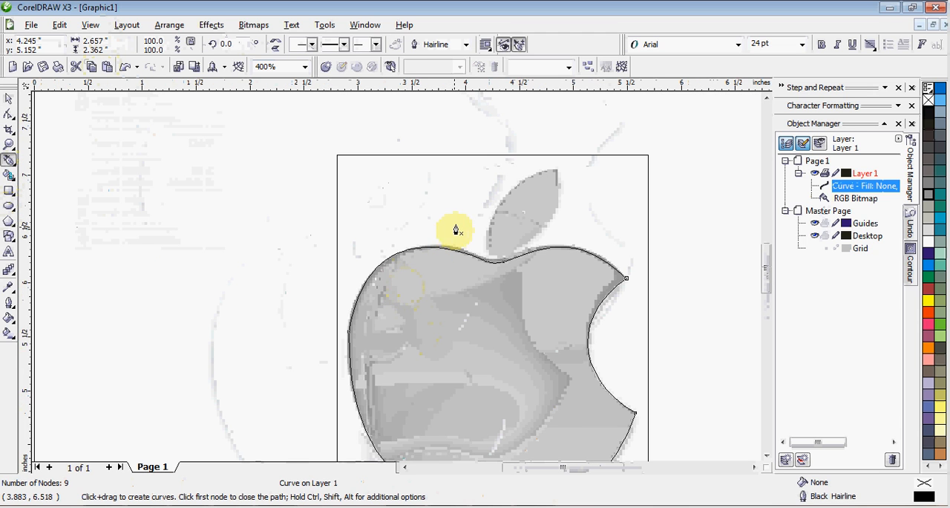
scroll(466, 220, "up", 1)
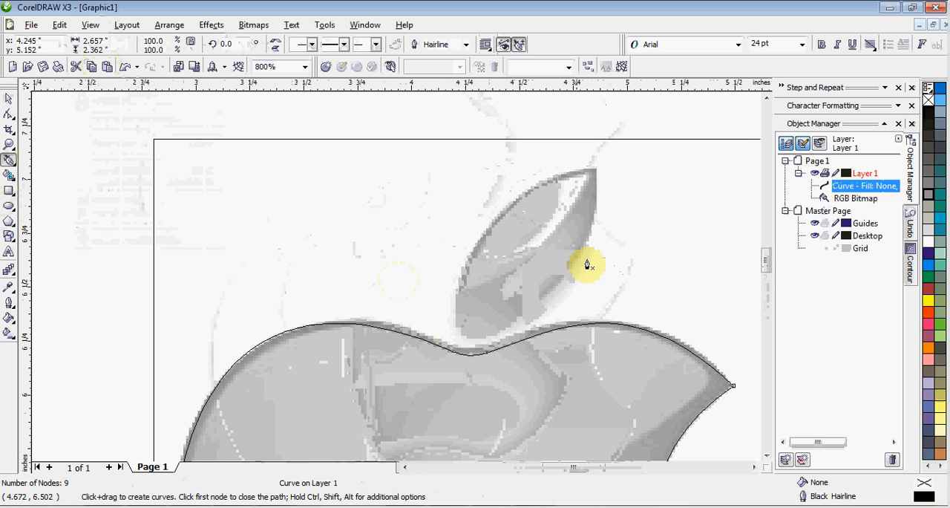
left_click(596, 170)
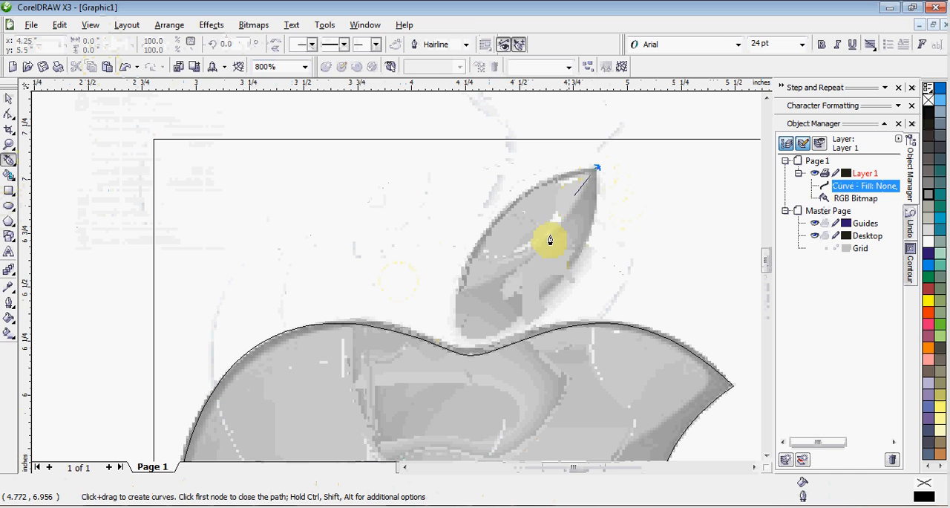
left_click(460, 325)
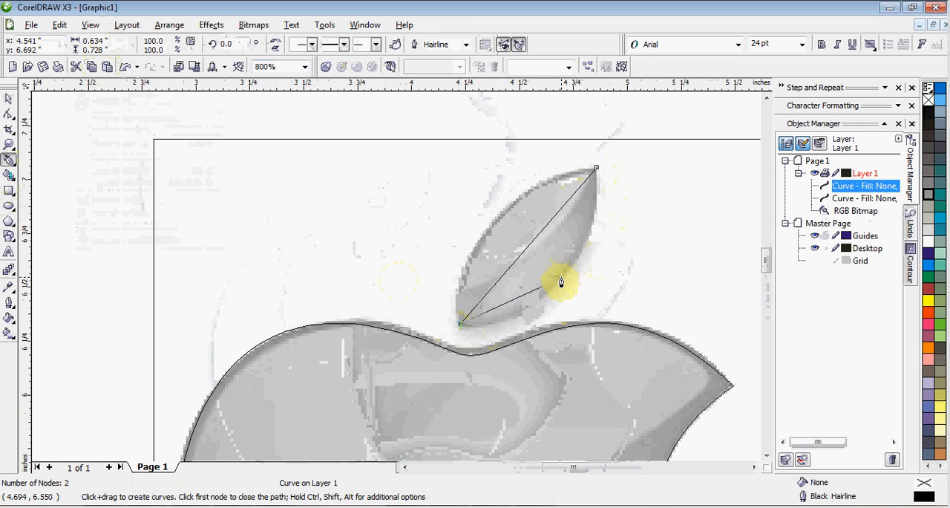
left_click(561, 280)
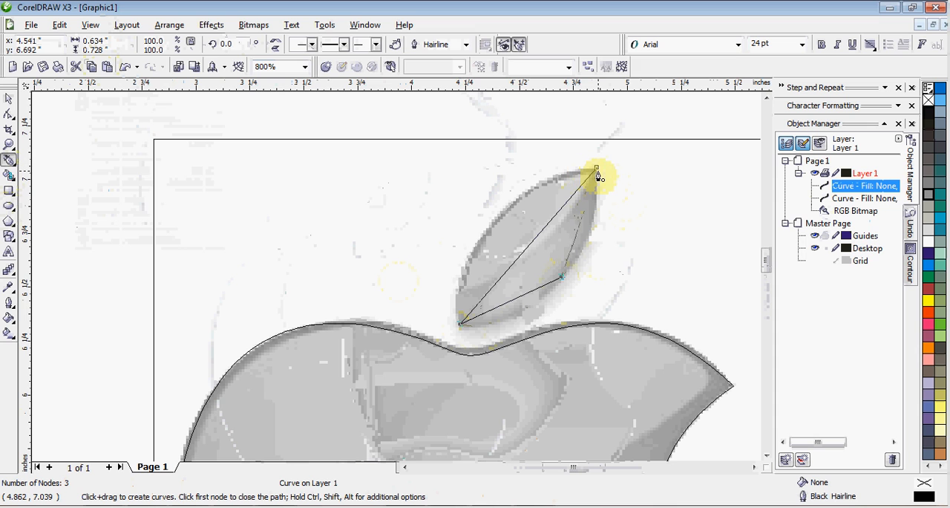
left_click(598, 171)
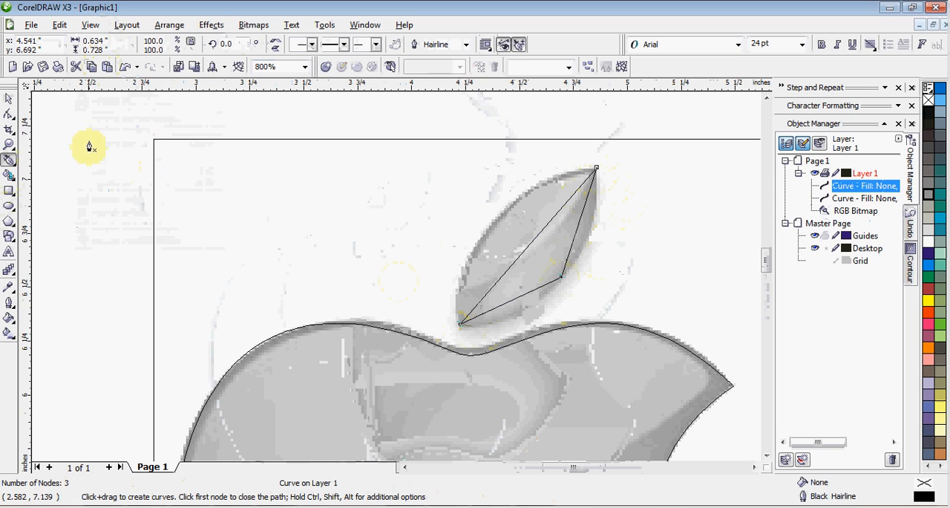
- Select all three nodes of the leaf path with the Shape tool and convert its straight segments to curves
left_click(9, 99)
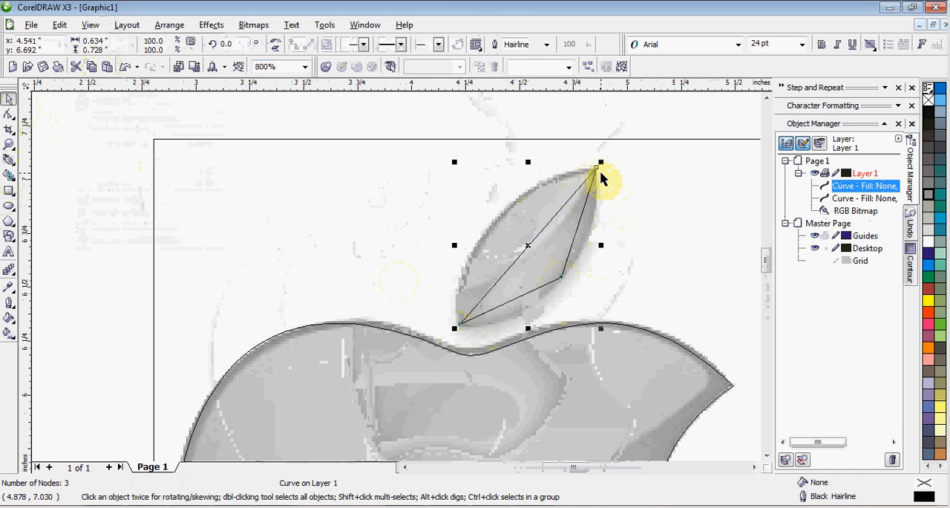
left_click(8, 115)
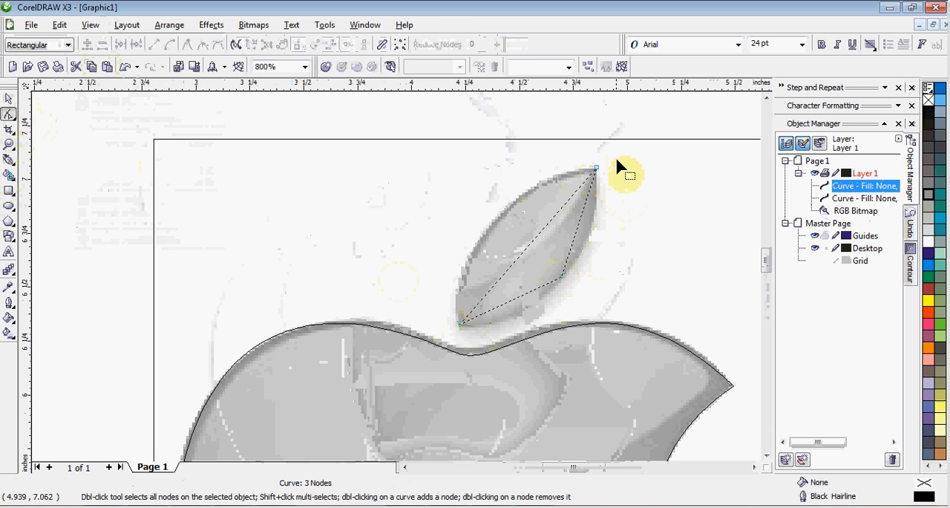
left_click_drag(617, 157, 424, 341)
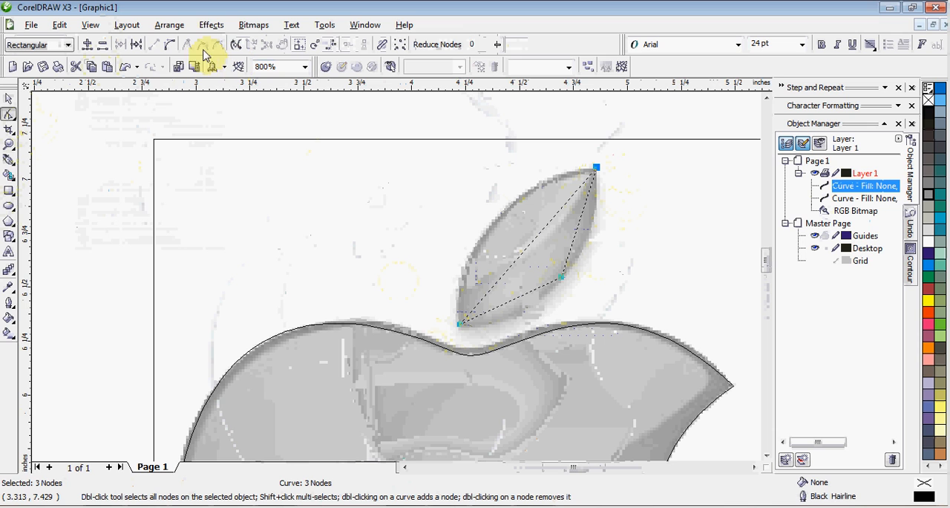
left_click(171, 46)
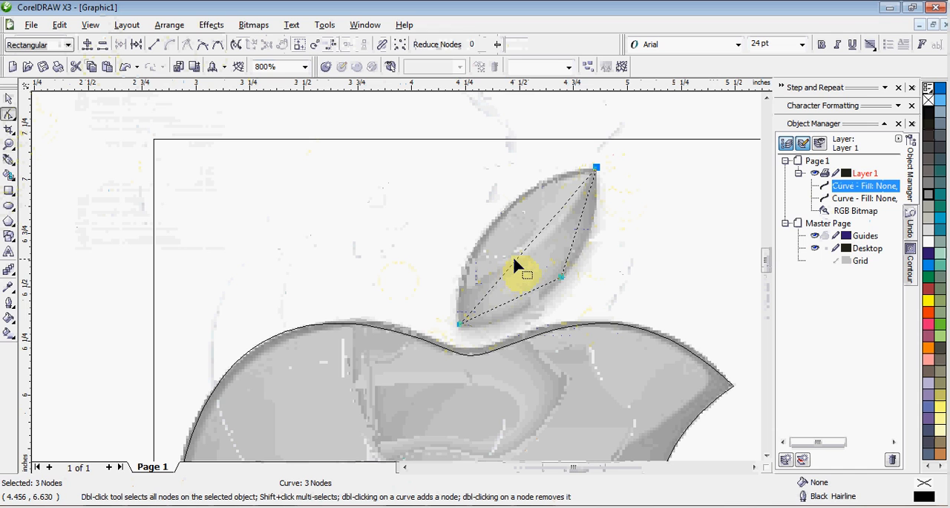
- Bend the leaf path's three segments outward to follow the leaf's left, lower and right edges
mouse_move(500, 250)
left_mouse_down()
mouse_move(484, 235)
mouse_move(499, 249)
left_mouse_up()
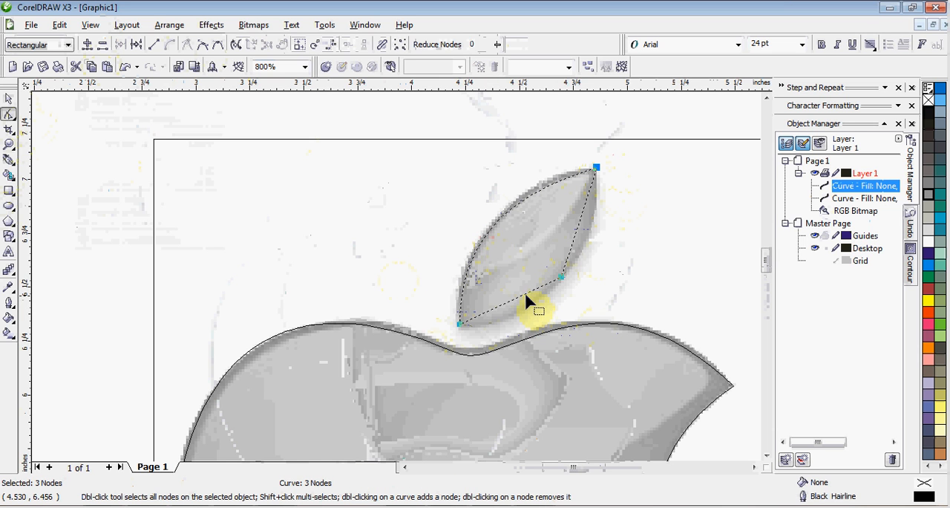
left_click(524, 294)
left_click_drag(524, 294, 520, 320)
left_click_drag(578, 224, 590, 229)
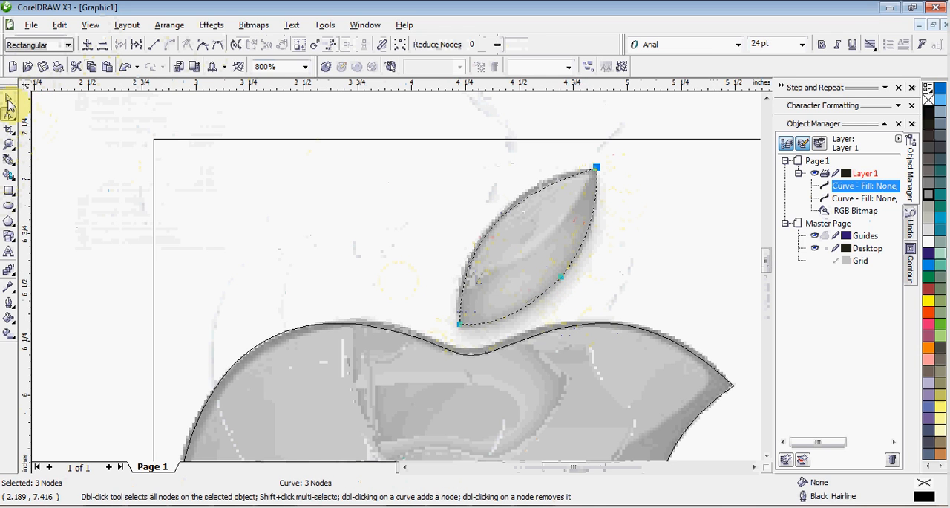
- Select the leaf and apple curves together and combine them into a single curve object
left_click(9, 102)
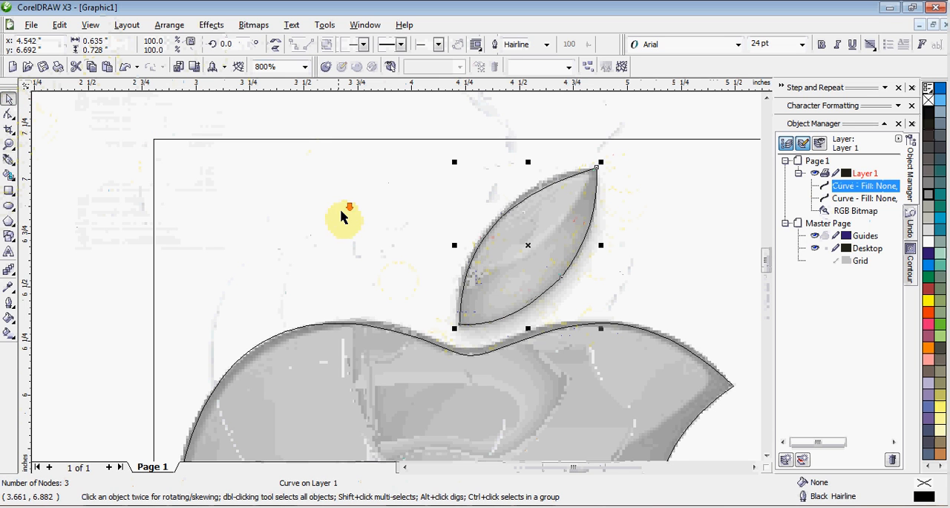
scroll(341, 212, "down", 1)
scroll(391, 278, "down", 1)
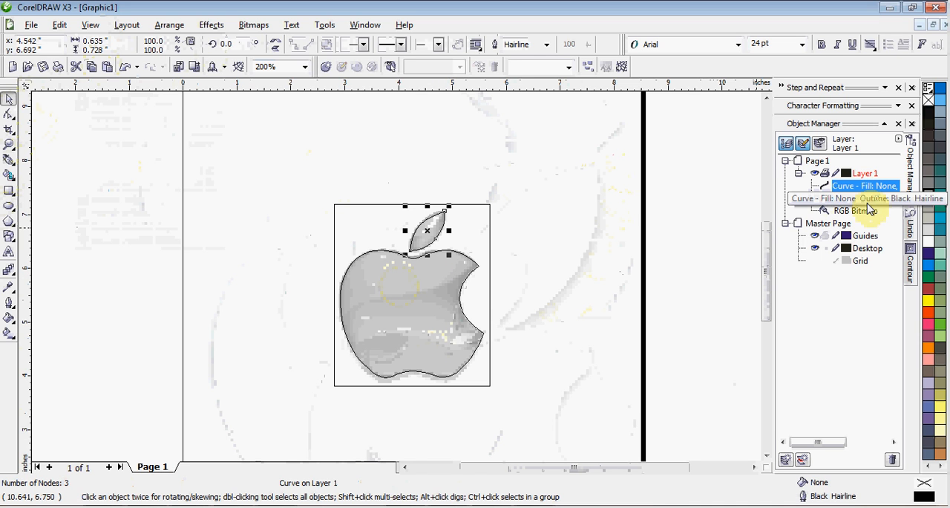
left_click(865, 200, "shift")
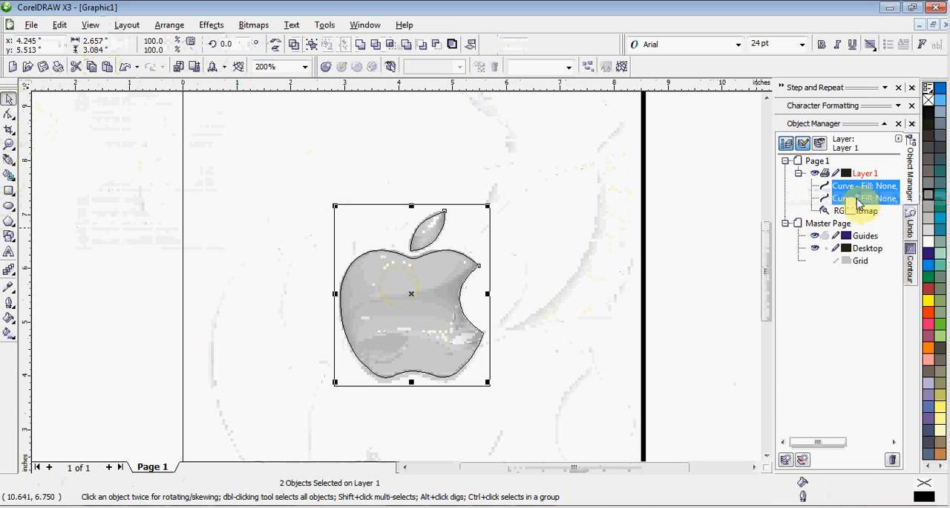
right_click(859, 202)
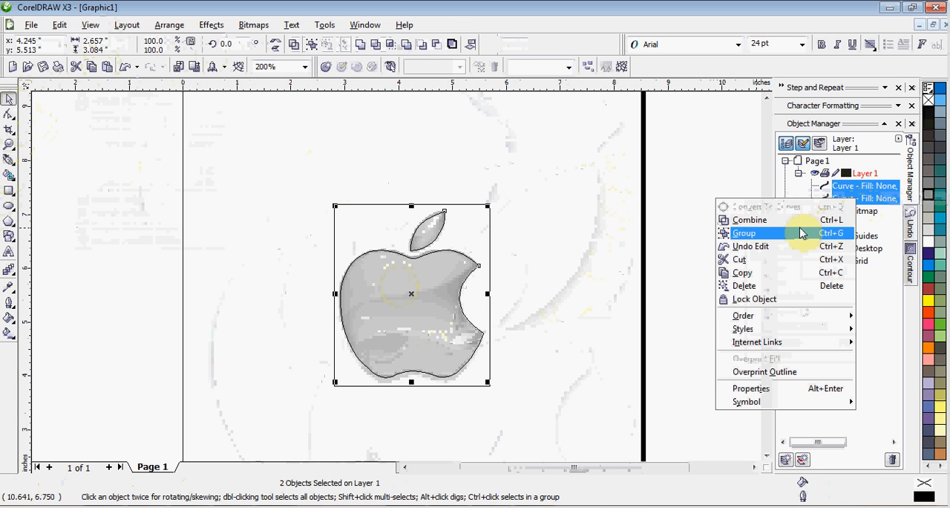
left_click(798, 220)
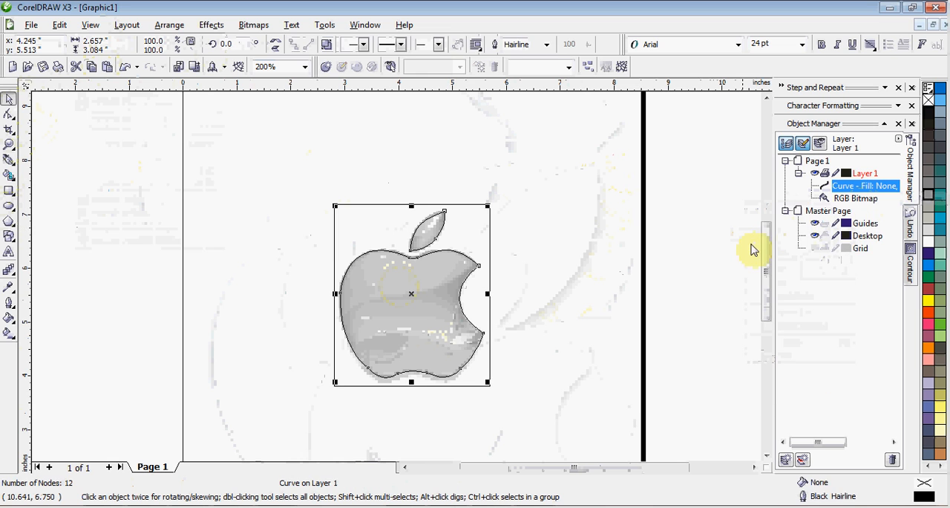
- Move the combined apple outline about 2.8 inches to the left, off the bitmap
left_click(690, 254)
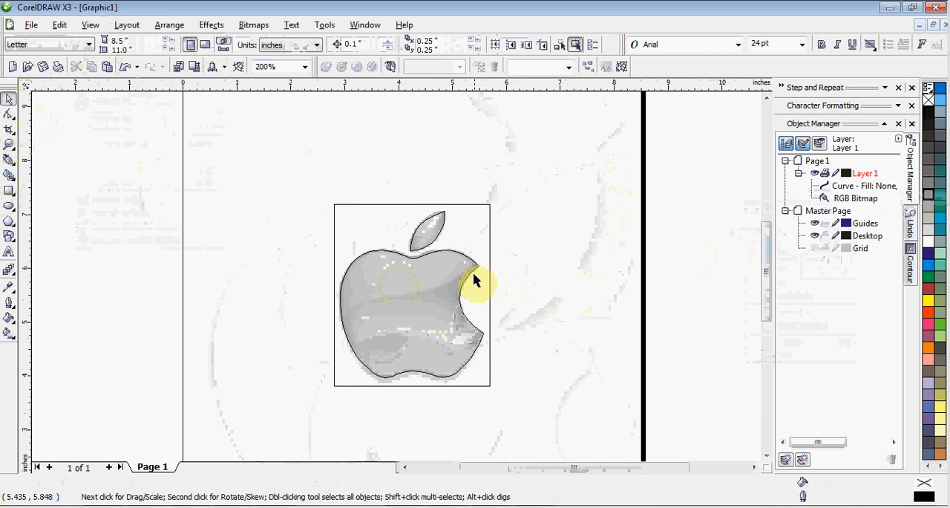
left_click_drag(472, 276, 320, 266)
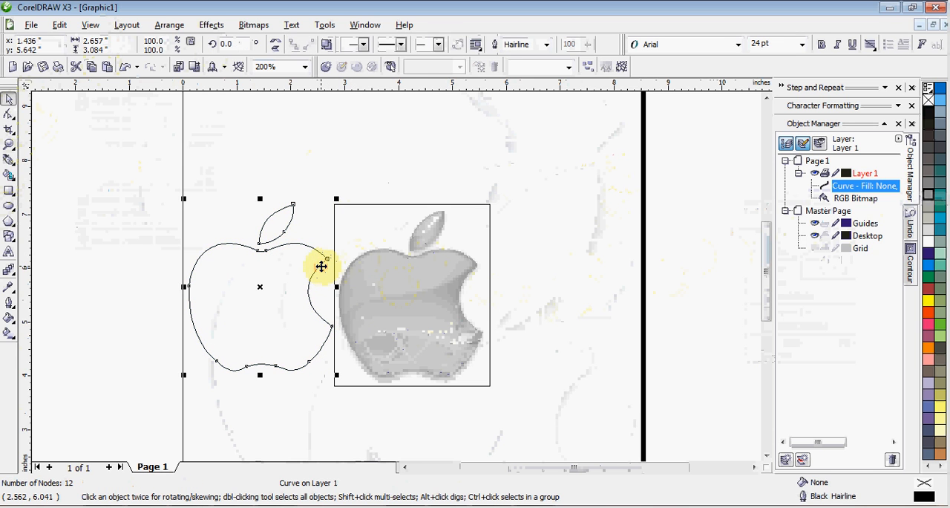